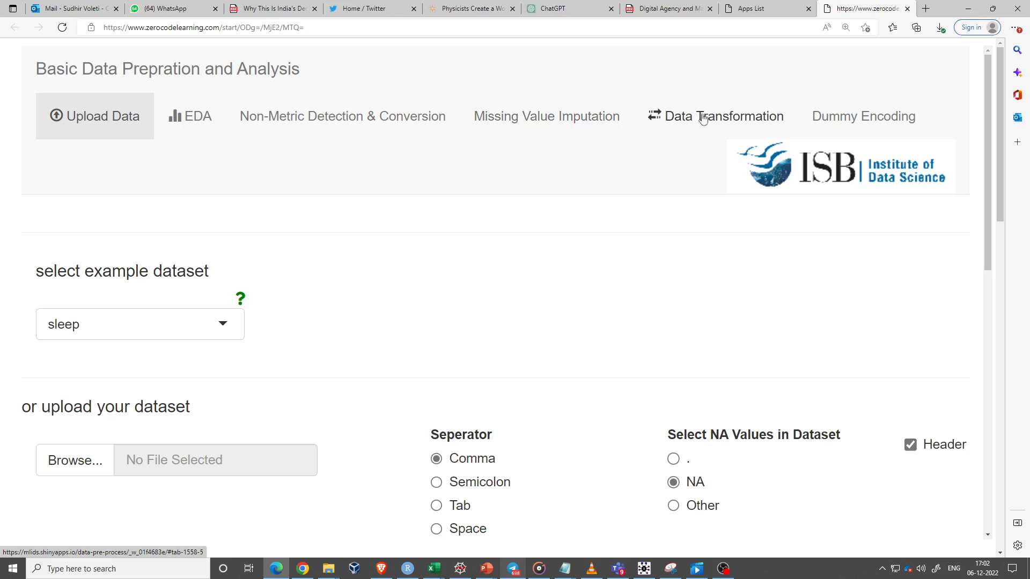
Look through the EDA and Non-Metric Detection & Conversion sections and return to the Upload Data section to view its input options.
left_click(198, 118)
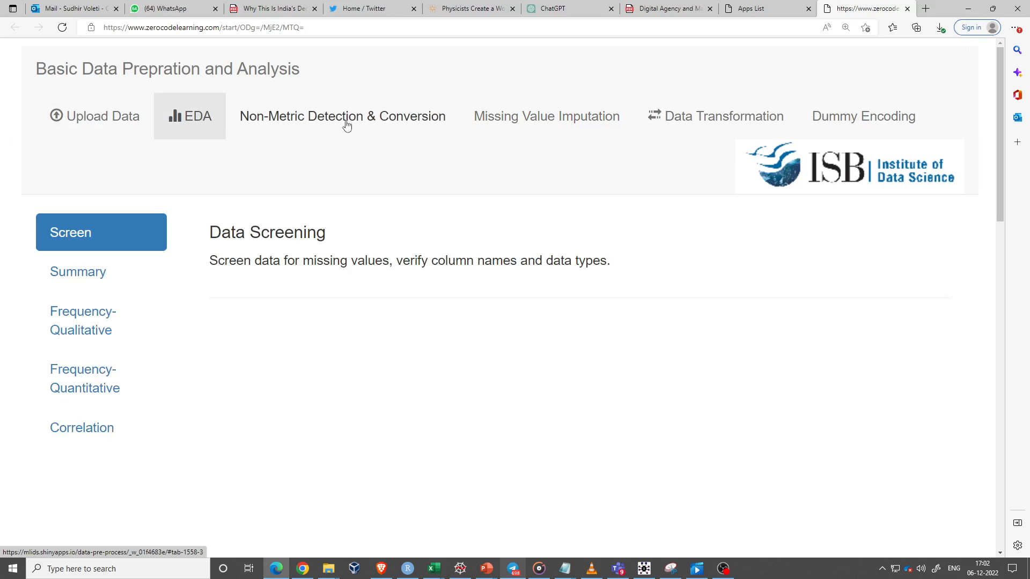
left_click(356, 124)
left_click(102, 122)
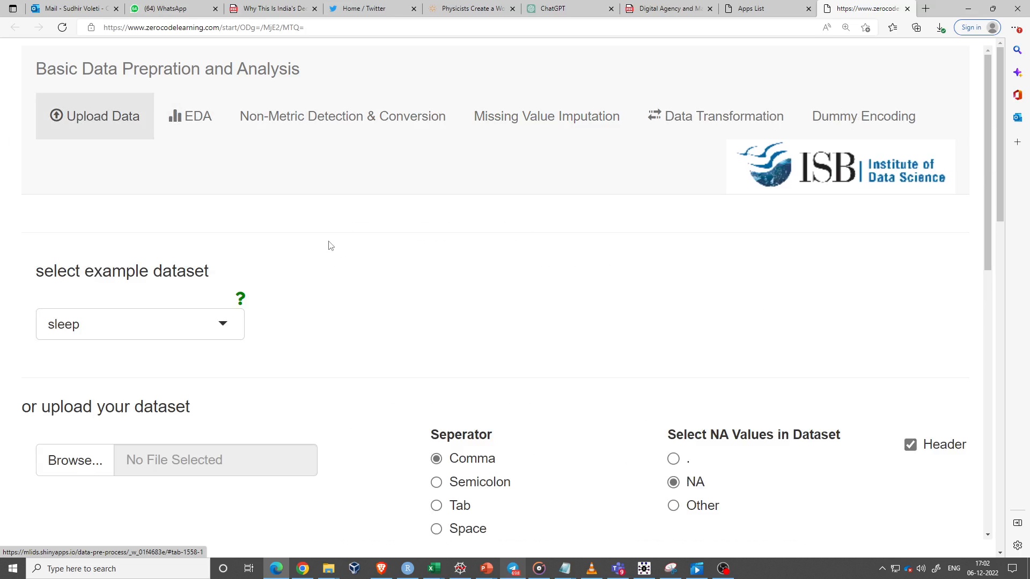
scroll(287, 301, "down", 3)
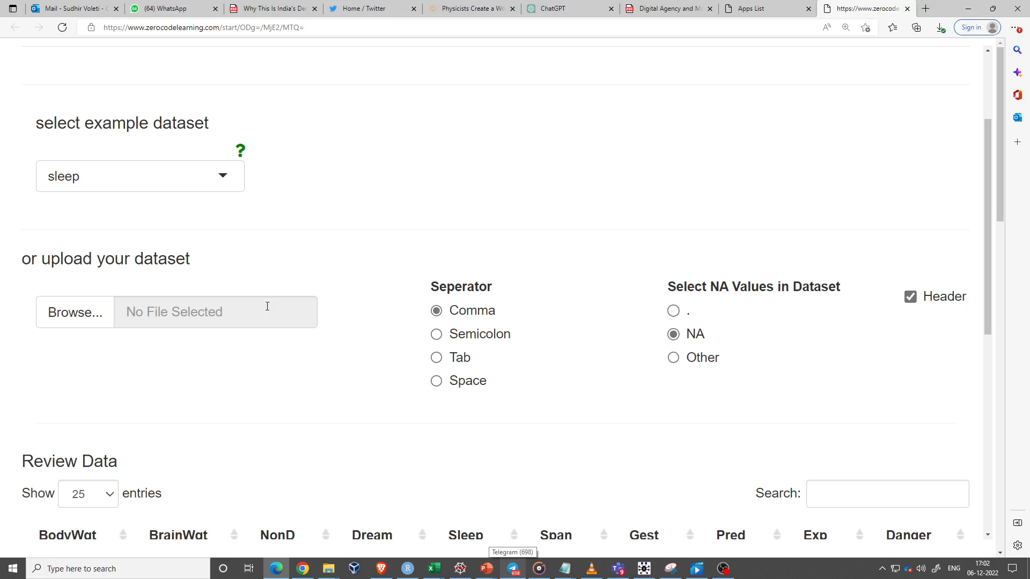
scroll(318, 316, "up", 3)
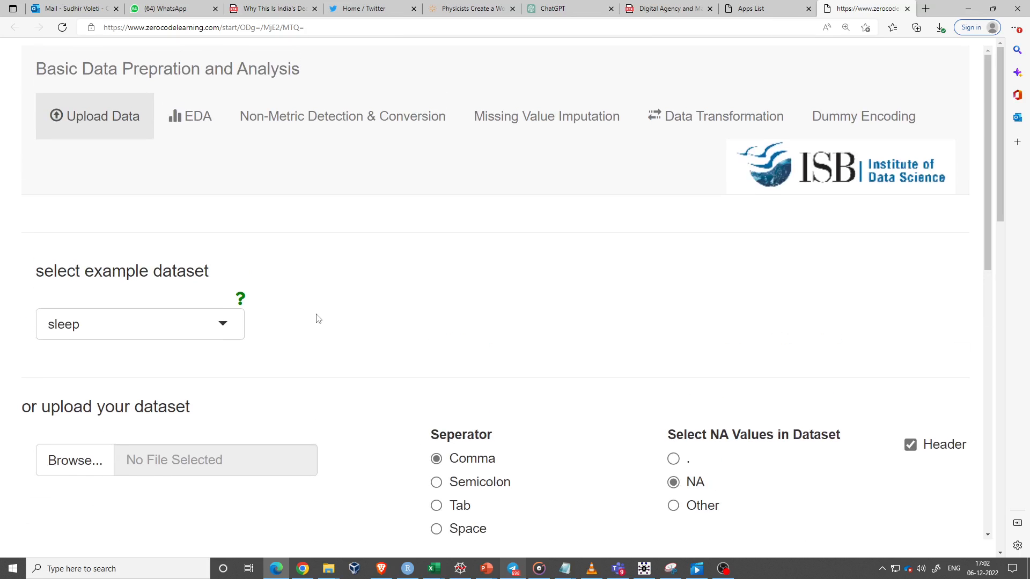
Switch to the PowerPoint slideshow and reveal the points on selecting and examining the Diabetes sample file.
key("alt+Tab")
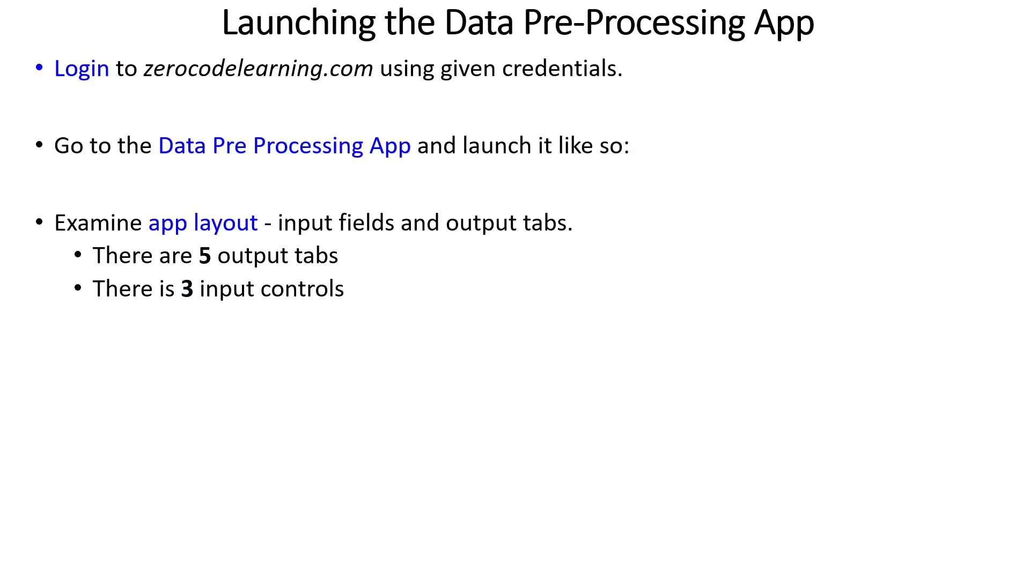
key("Right")
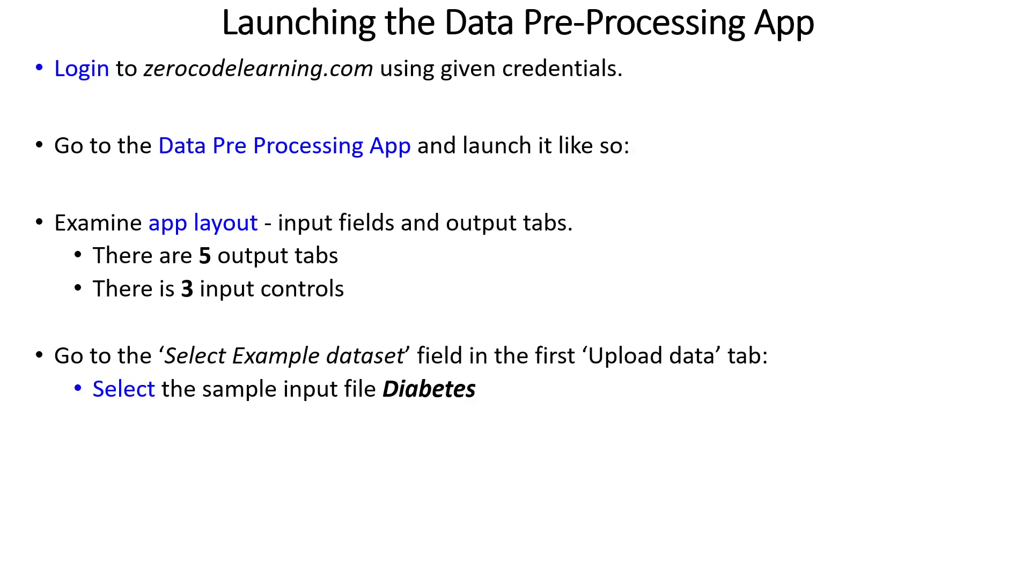
key("Right")
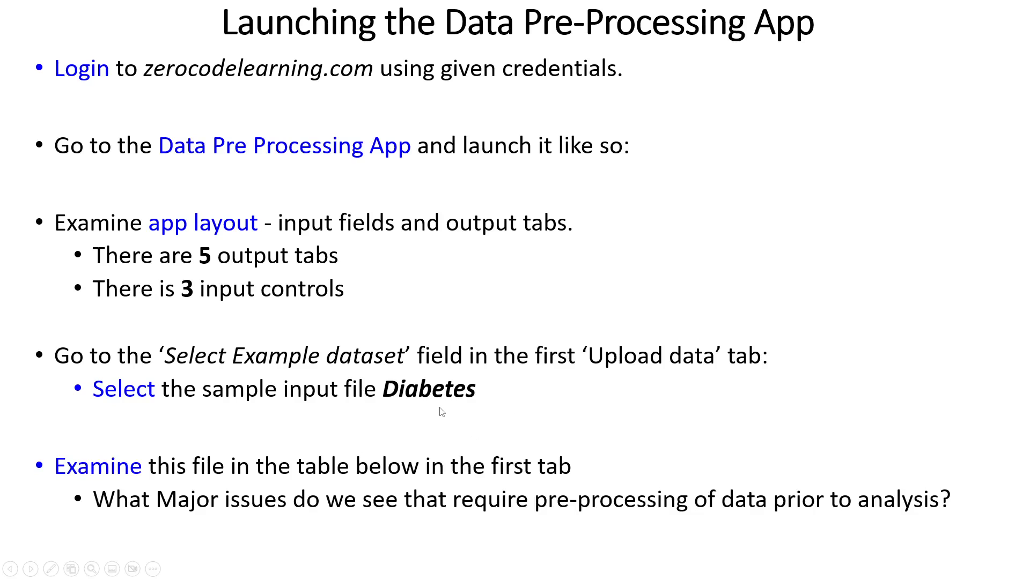
Switch back to the browser and choose diabetes as the example dataset.
key("alt+Tab")
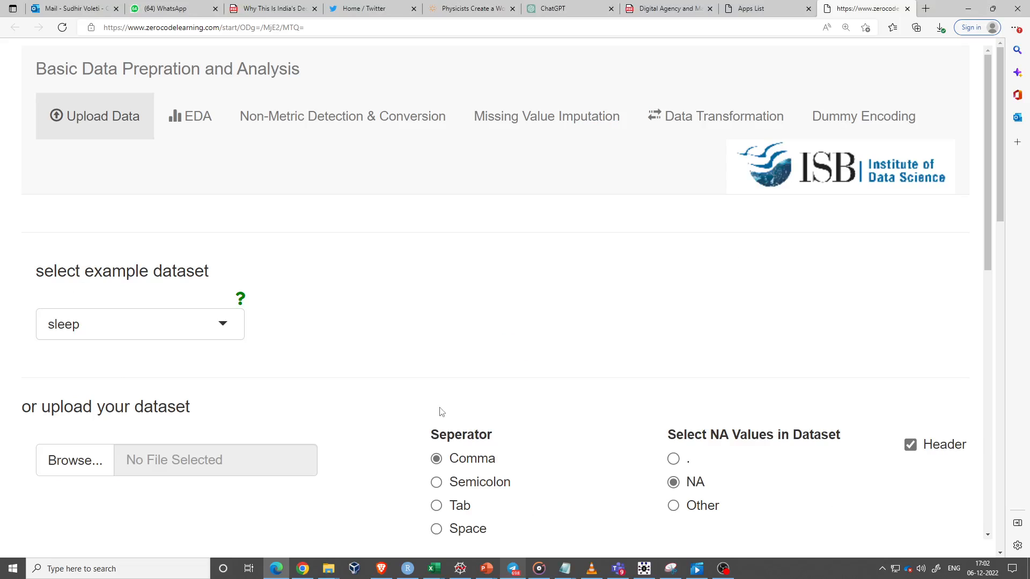
scroll(239, 290, "down", 3)
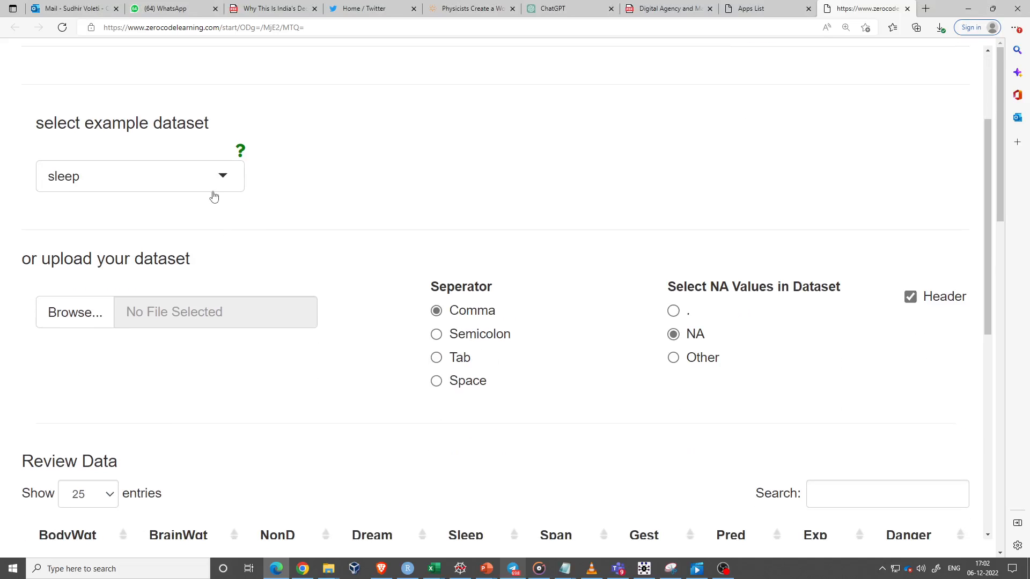
left_click(220, 171)
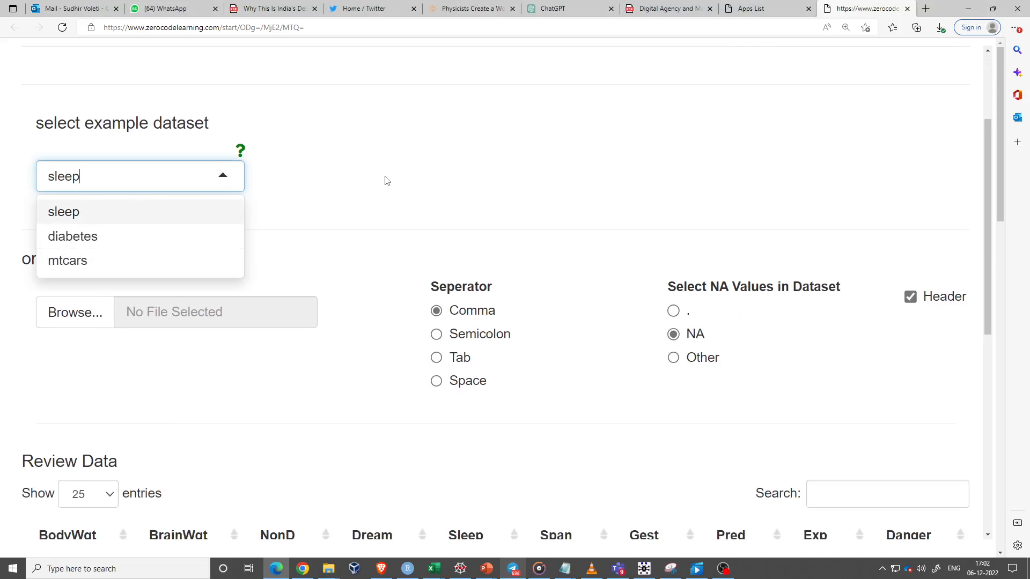
left_click(78, 237)
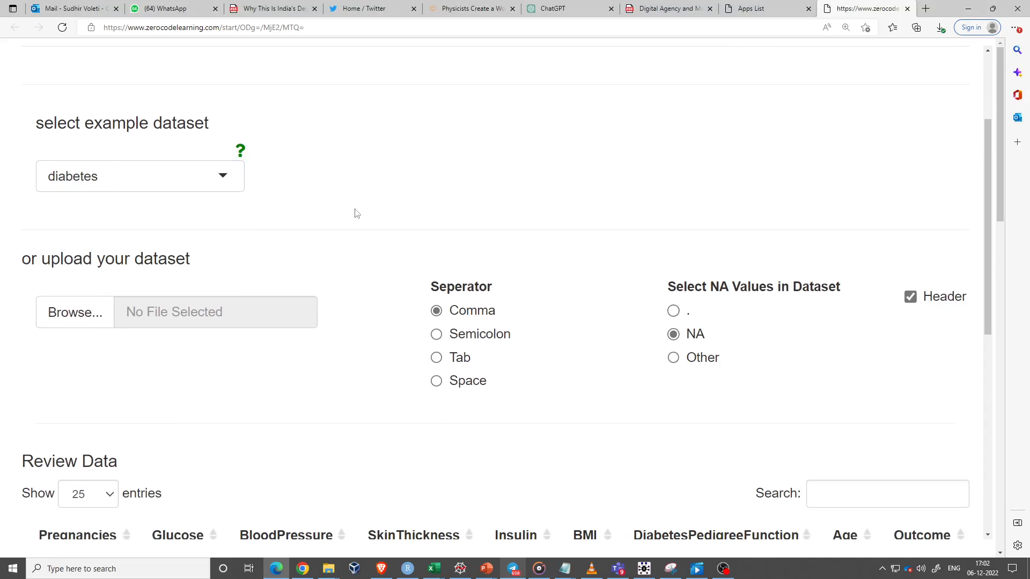
Examine the diabetes dataset's columns and rows in the Review Data table for issues that require pre-processing.
scroll(353, 253, "down", 1)
scroll(354, 253, "down", 7)
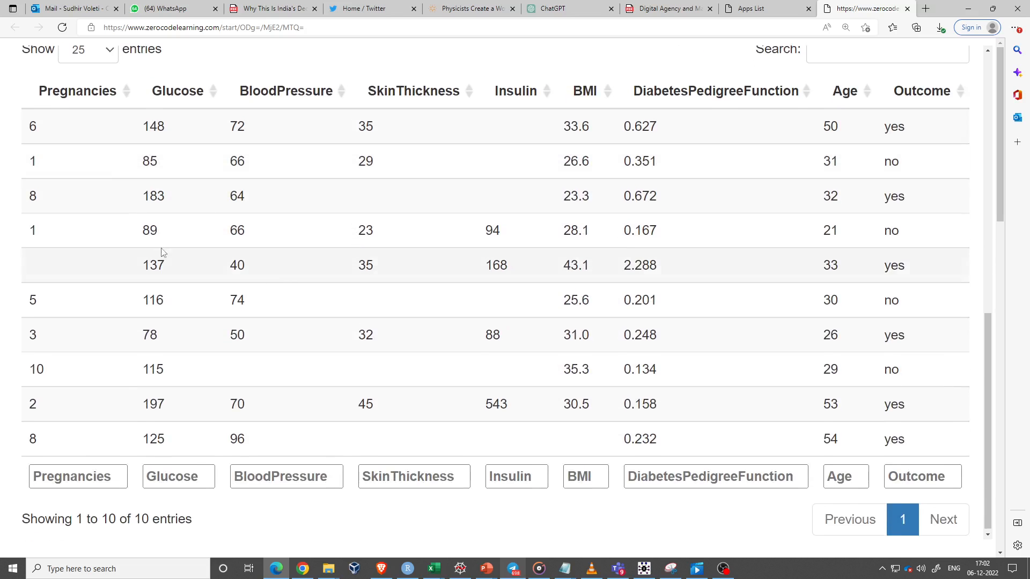
scroll(271, 134, "up", 1)
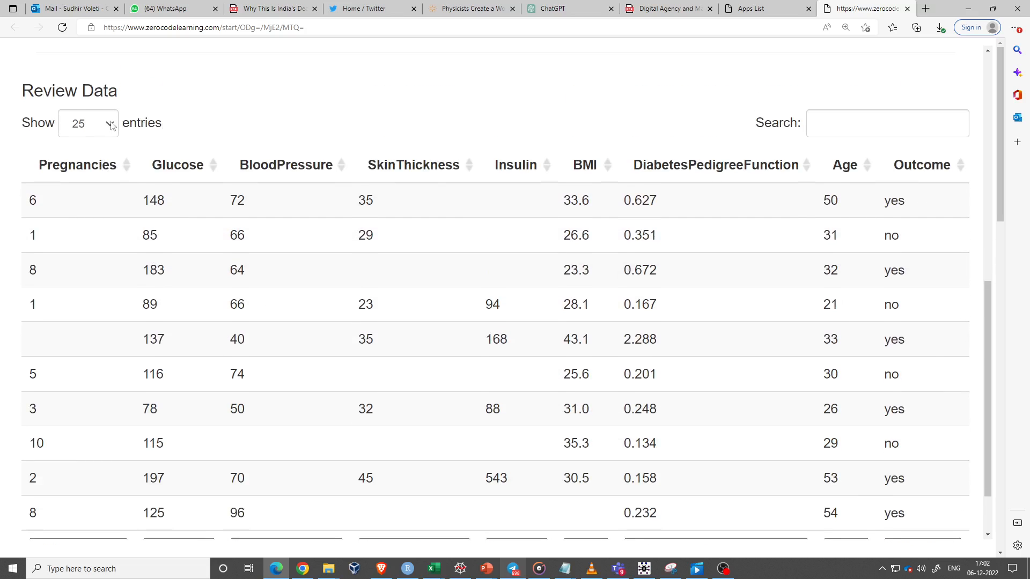
left_click(109, 125)
left_click(319, 99)
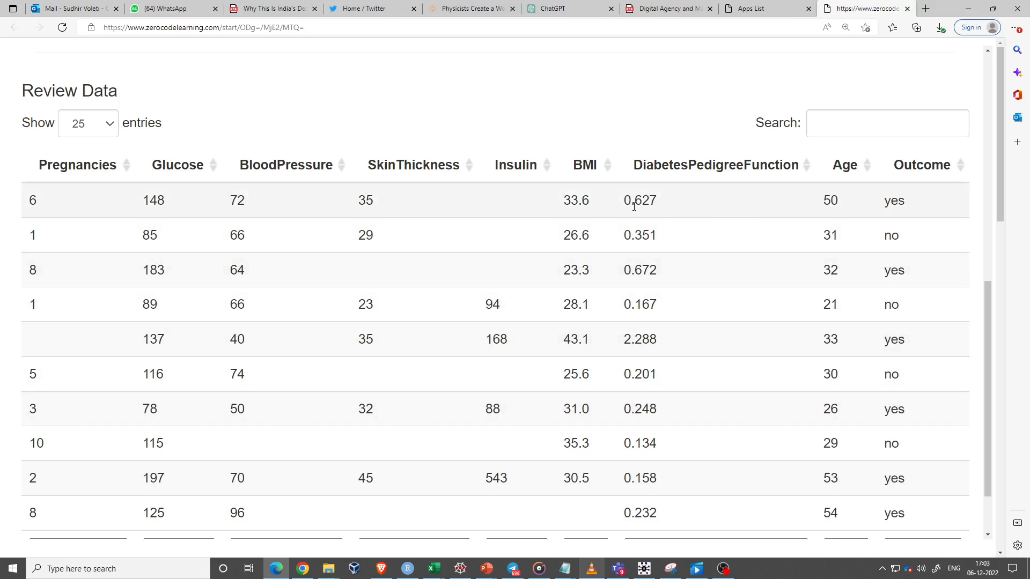
scroll(829, 241, "up", 3)
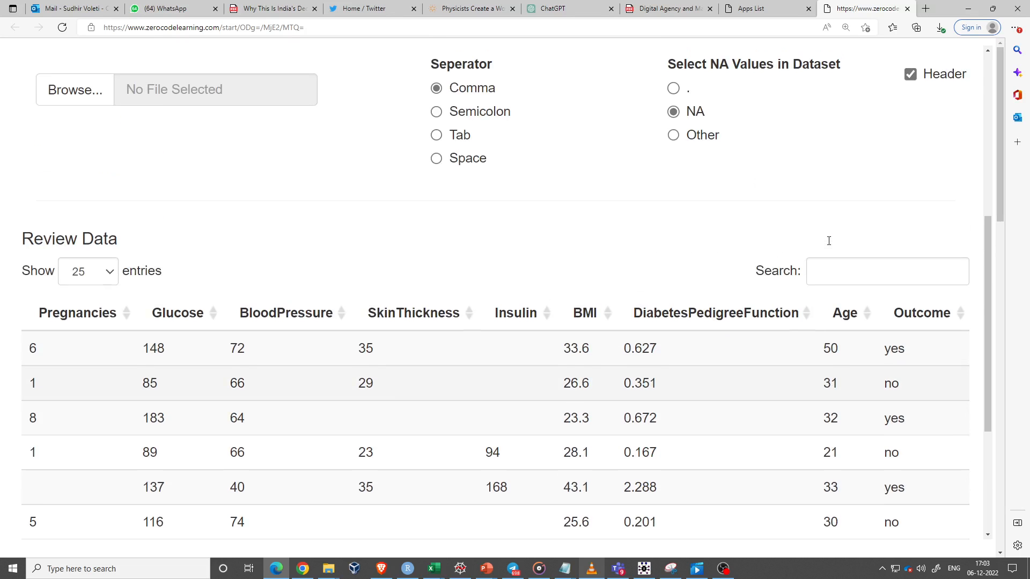
scroll(829, 241, "down", 4)
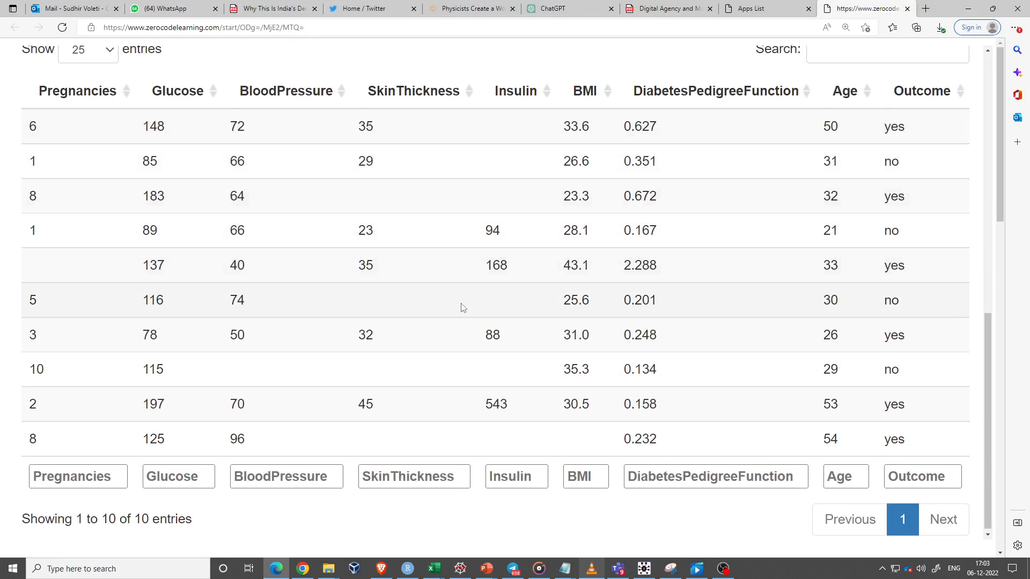
scroll(462, 307, "up", 5)
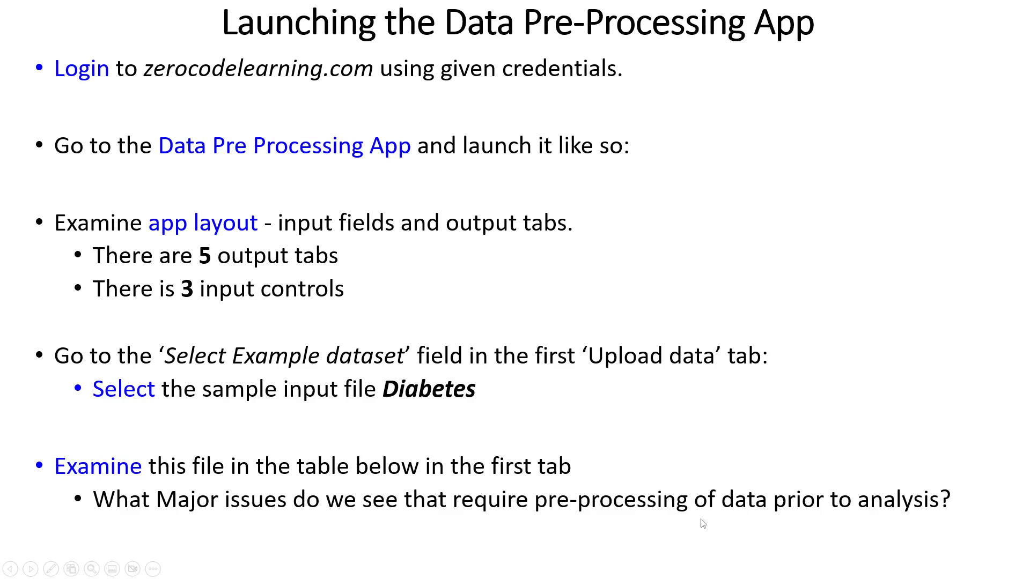
Advance the slideshow to the Main Data Pre-Processing Functions slide and reveal its points on missing values and imputation.
key("Right")
key("Right")
key("Right")
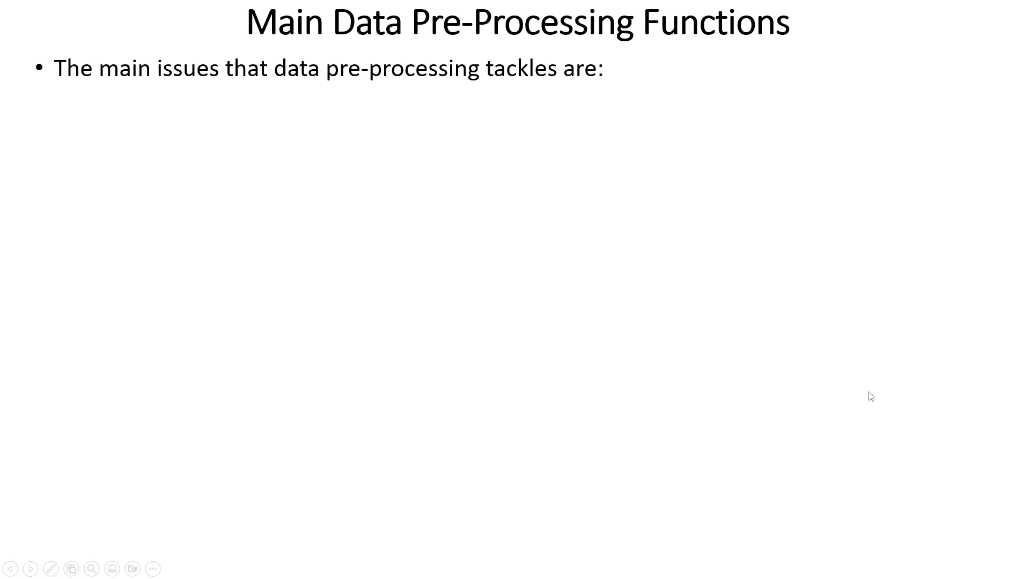
key("Right")
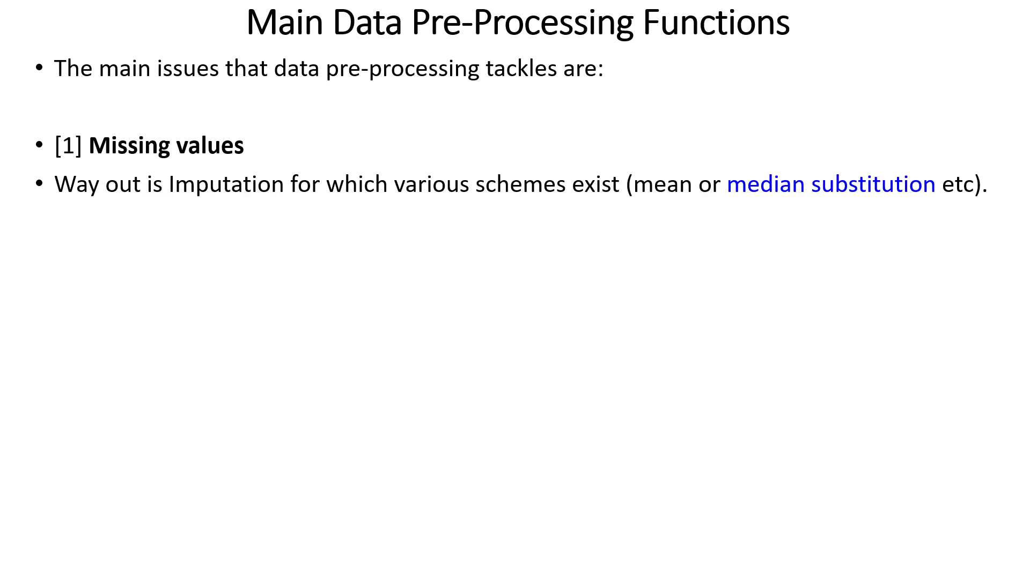
Switch to the browser to examine the diabetes table's blank cells, and reveal the slide's point on kNN imputation.
key("alt+Tab")
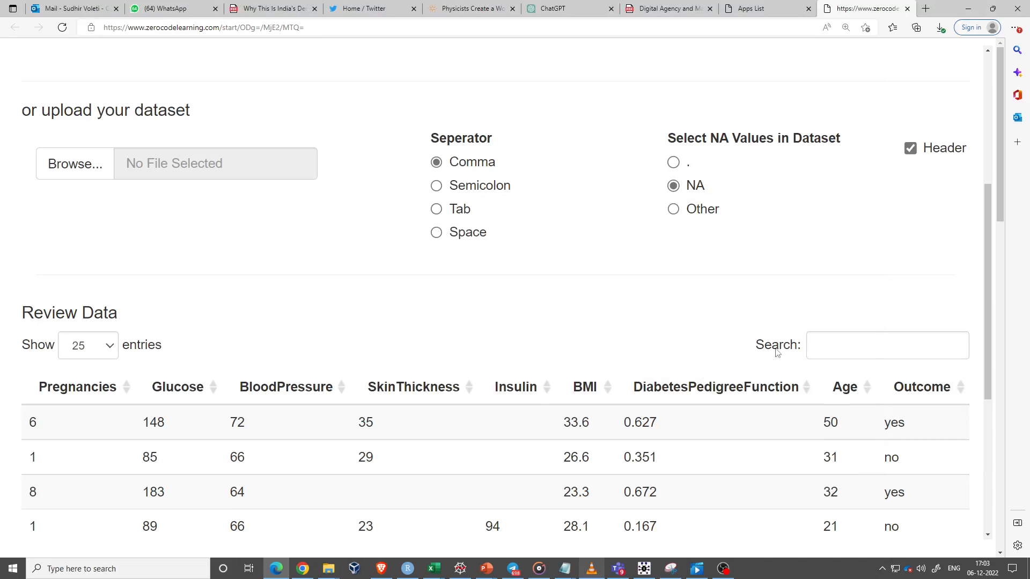
scroll(518, 342, "down", 5)
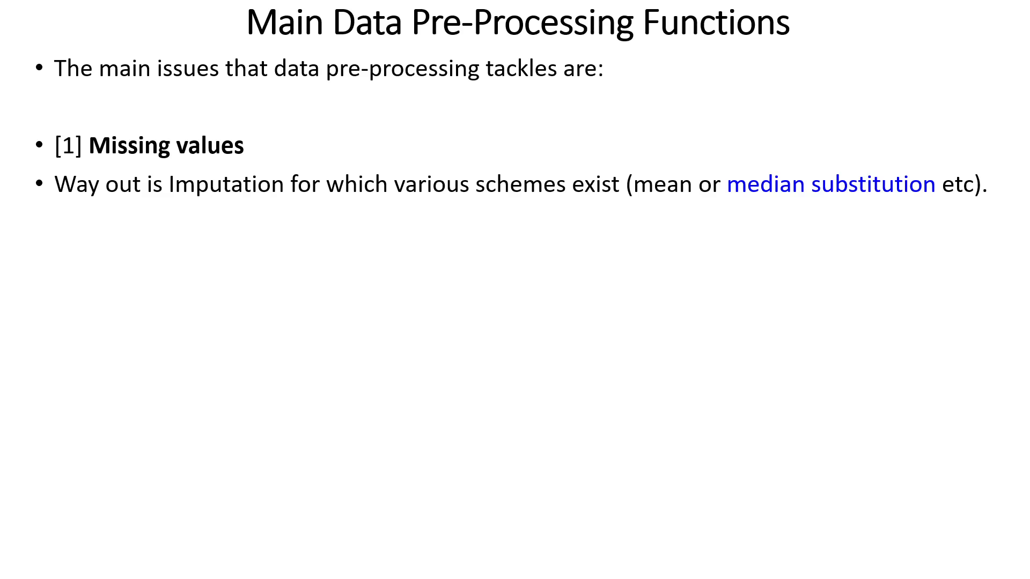
key("Right")
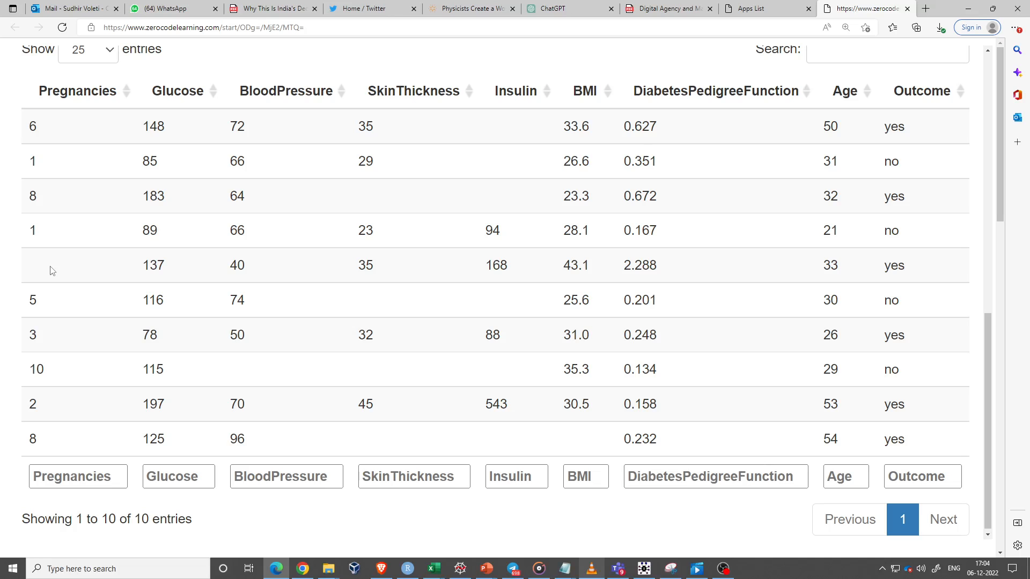
scroll(363, 209, "up", 5)
scroll(354, 225, "down", 5)
scroll(355, 225, "up", 10)
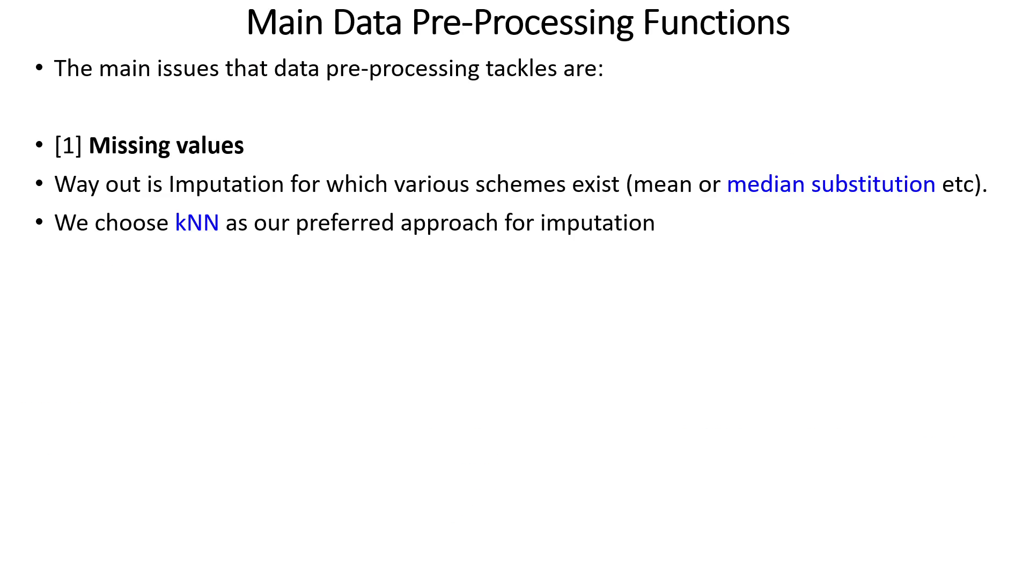
Reveal the slide's nonmetric variables and dummy variables points, and examine the Outcome column of the diabetes table in the browser.
key("Right")
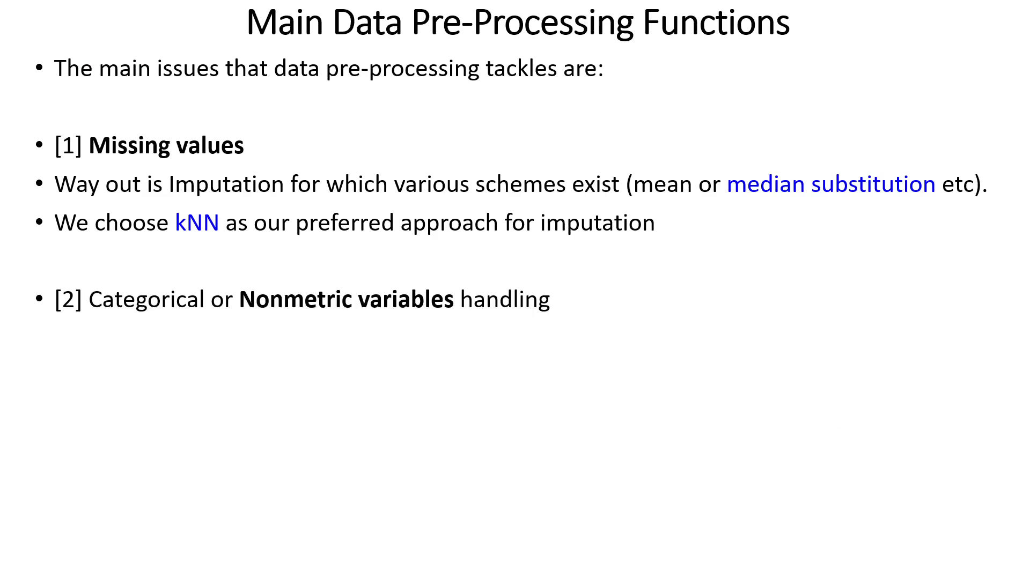
key("Right")
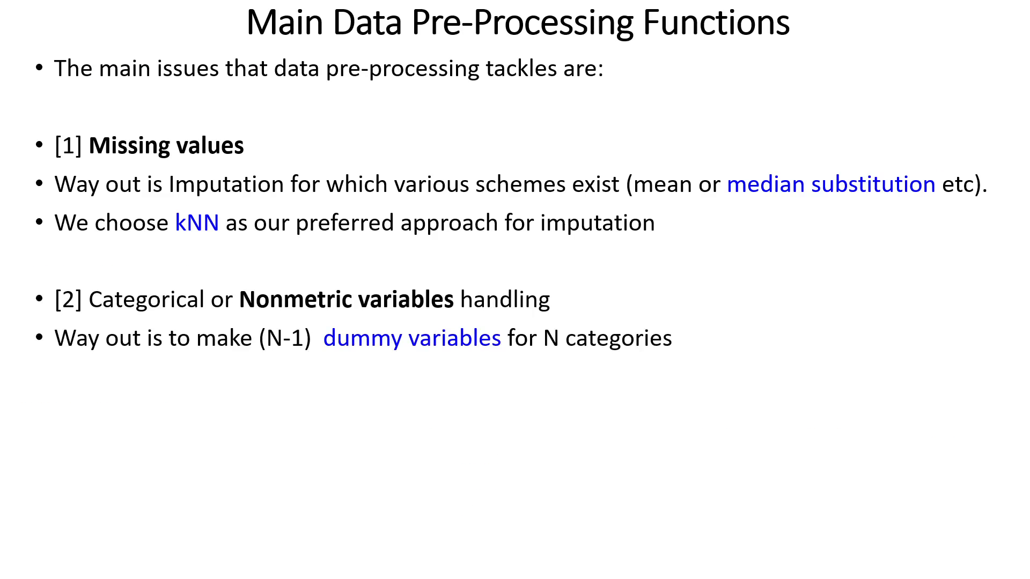
key("alt+Tab")
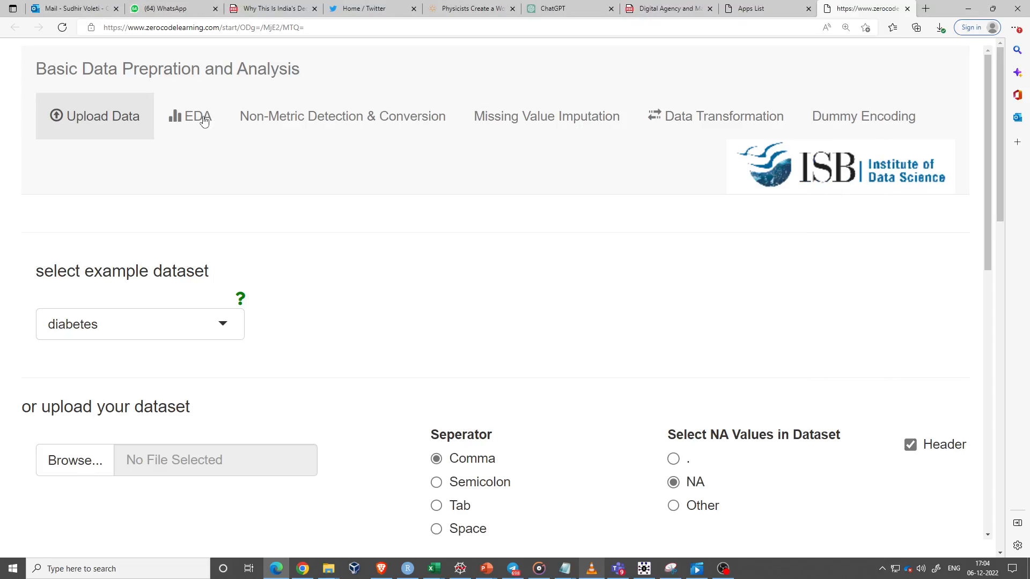
scroll(777, 244, "down", 7)
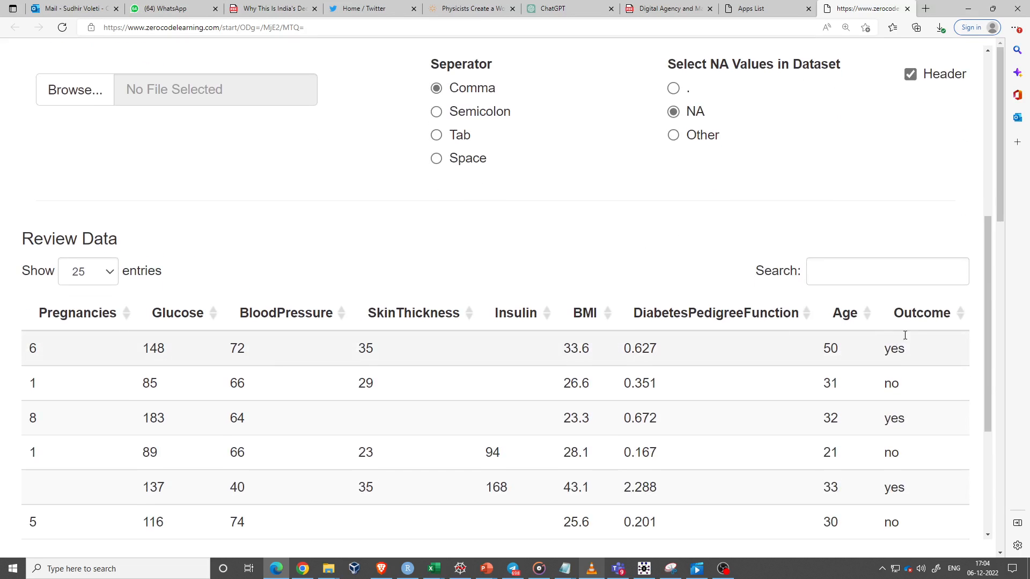
scroll(912, 375, "down", 3)
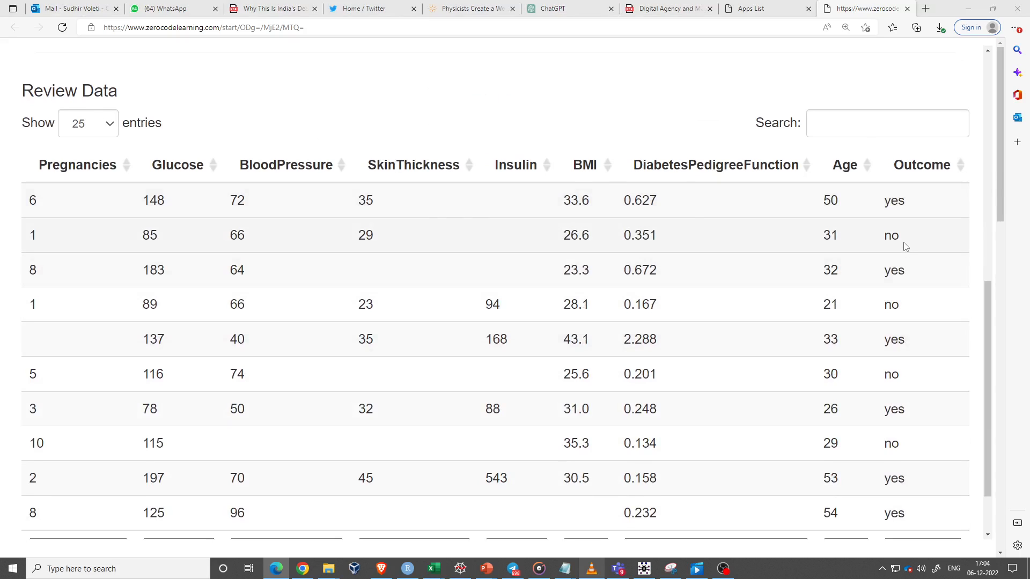
Return to the slideshow, reveal the remaining Data Transformations points and advance to the EDA Tab: Output slide.
key("alt+Tab")
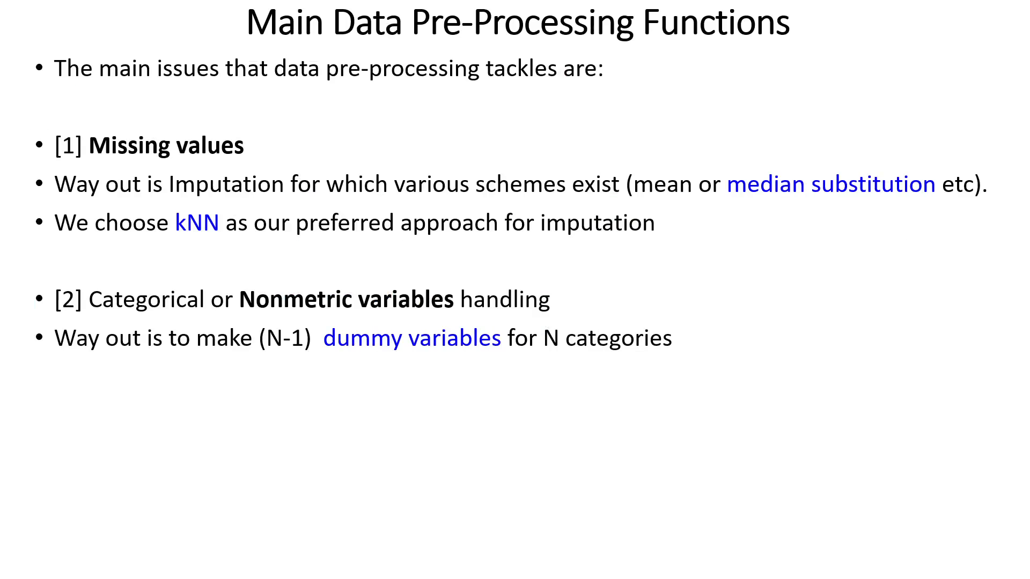
key("Right")
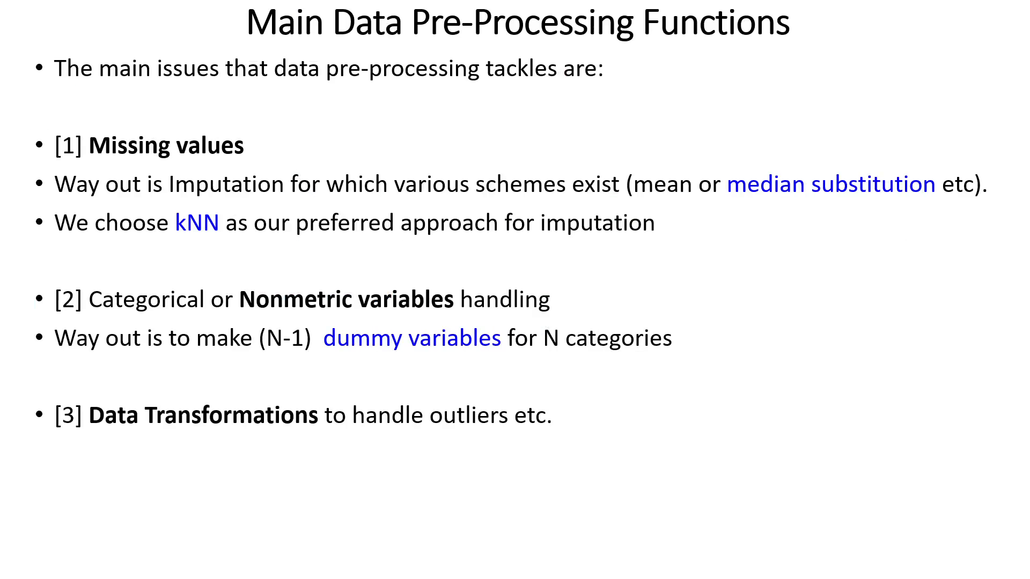
key("Right")
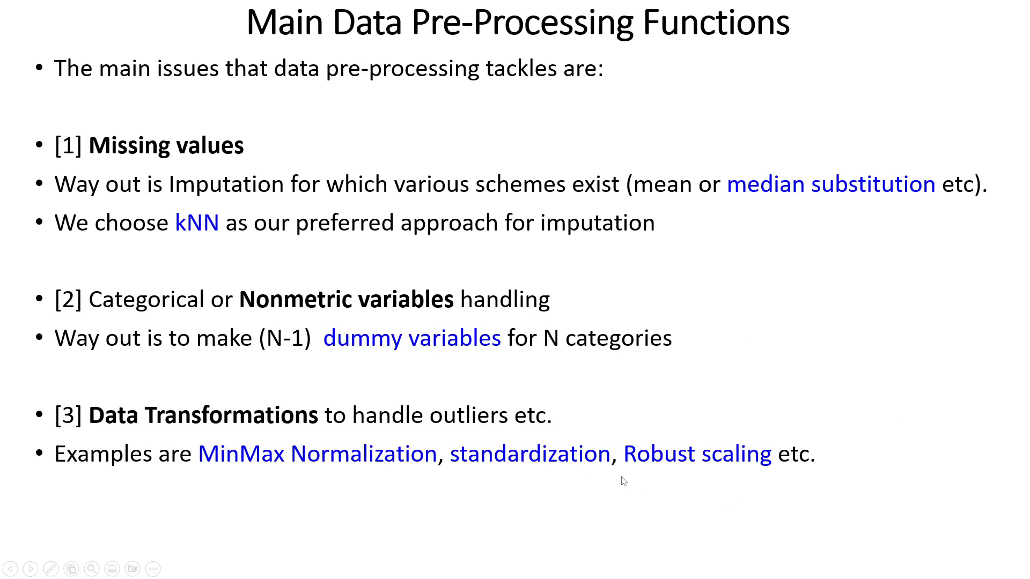
left_click(676, 472)
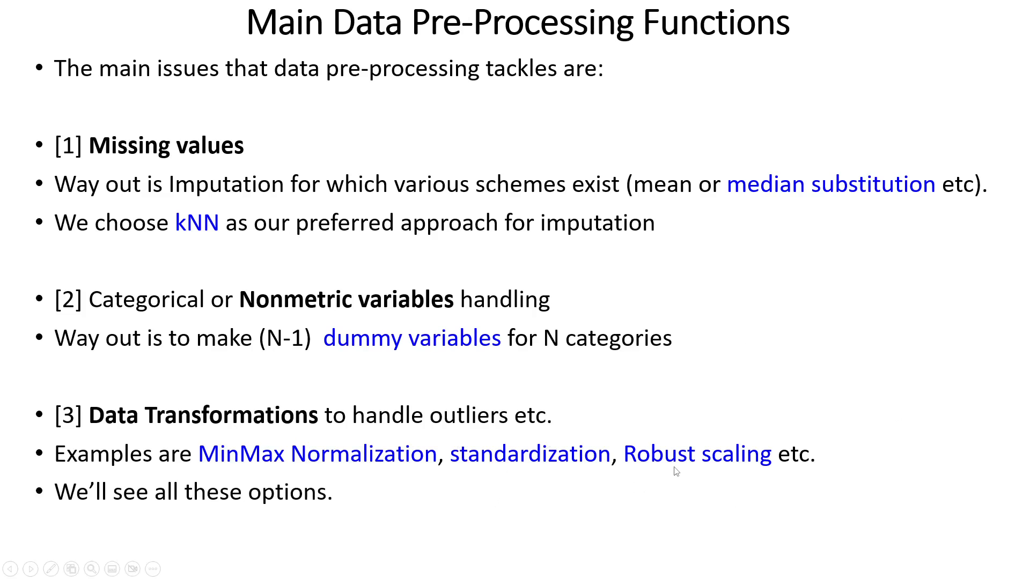
key("Right")
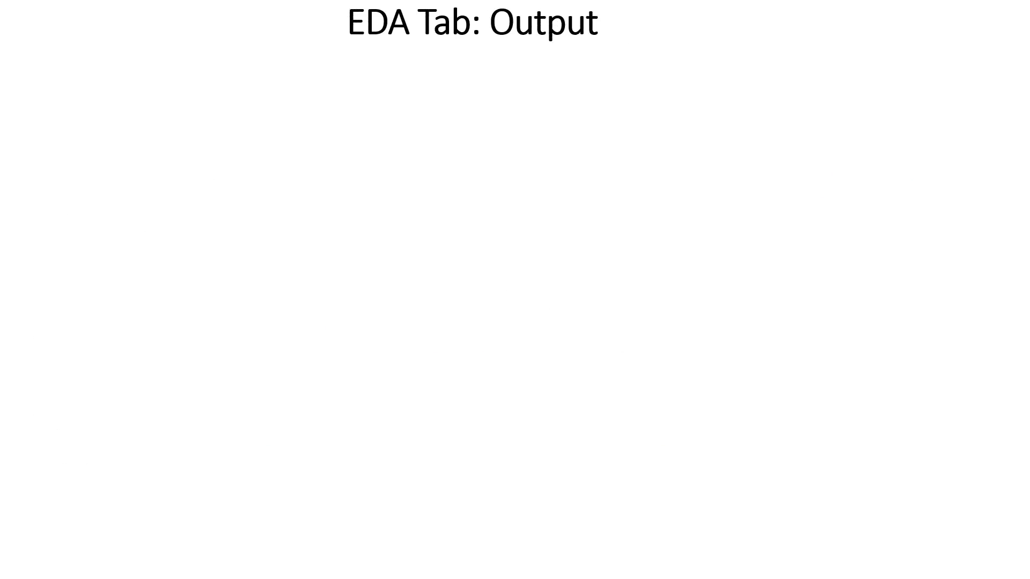
Switch to the browser and open the EDA data screening report for the diabetes dataset.
key("alt+Tab")
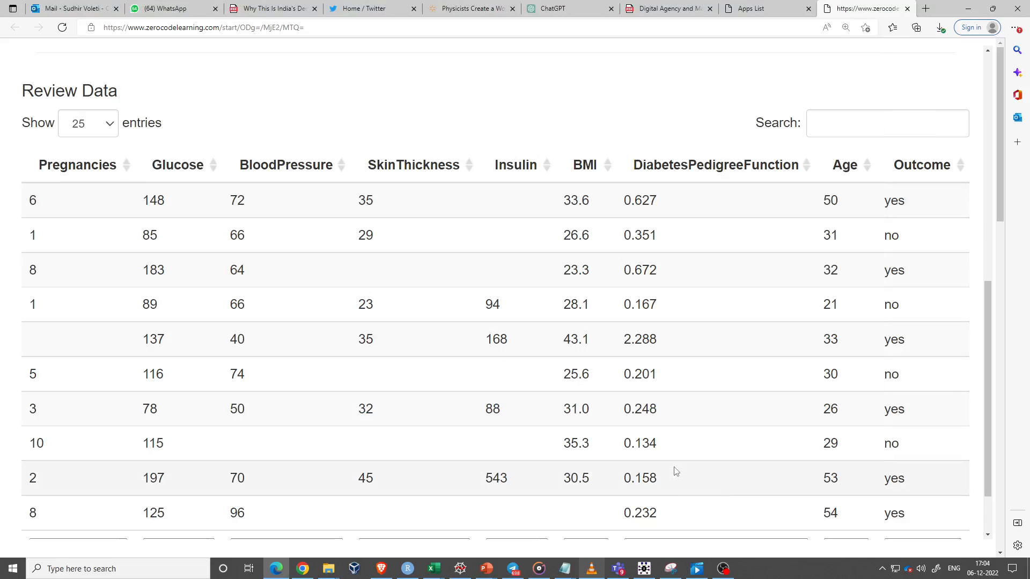
scroll(223, 155, "up", 10)
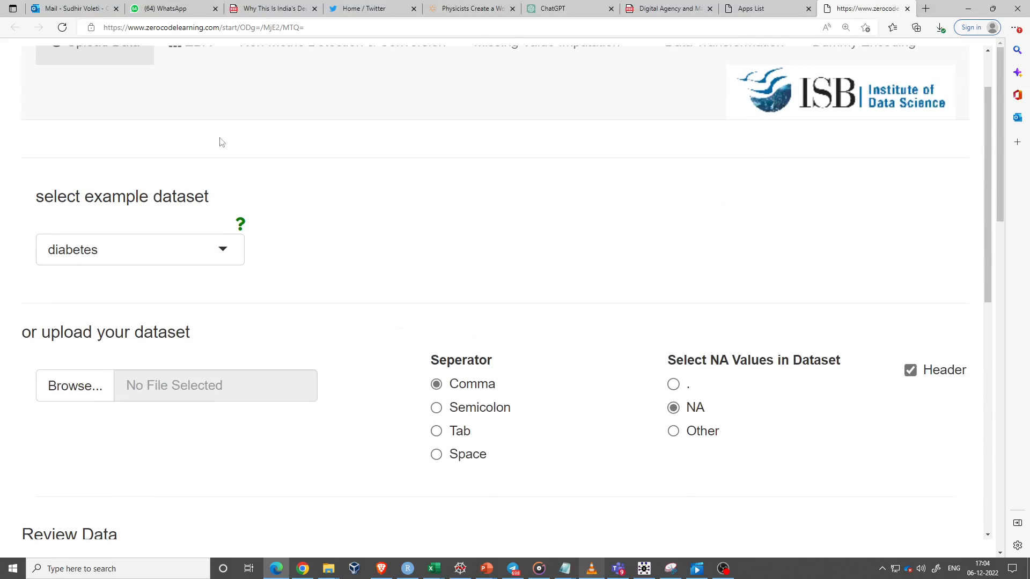
left_click(198, 116)
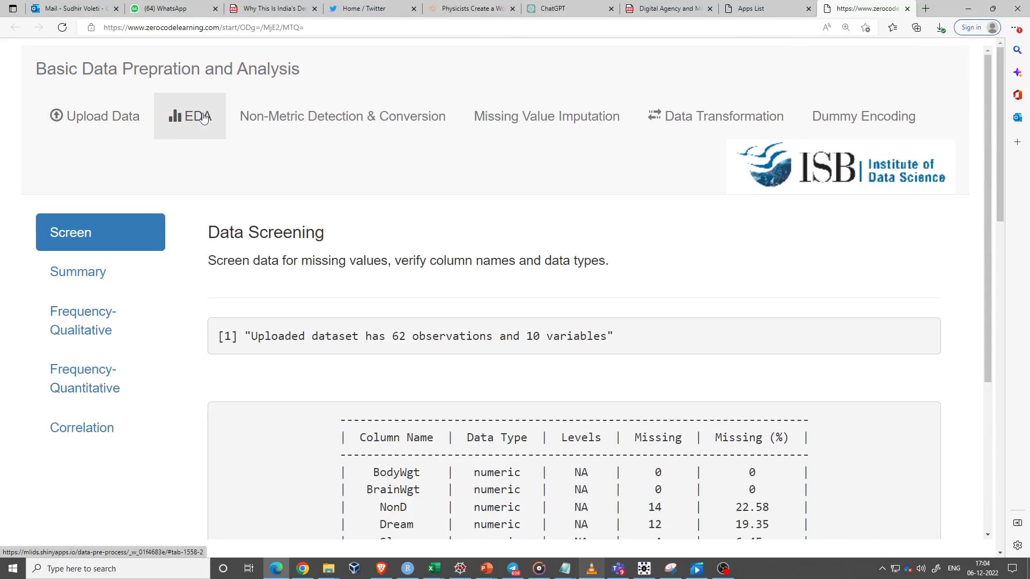
left_click(77, 278)
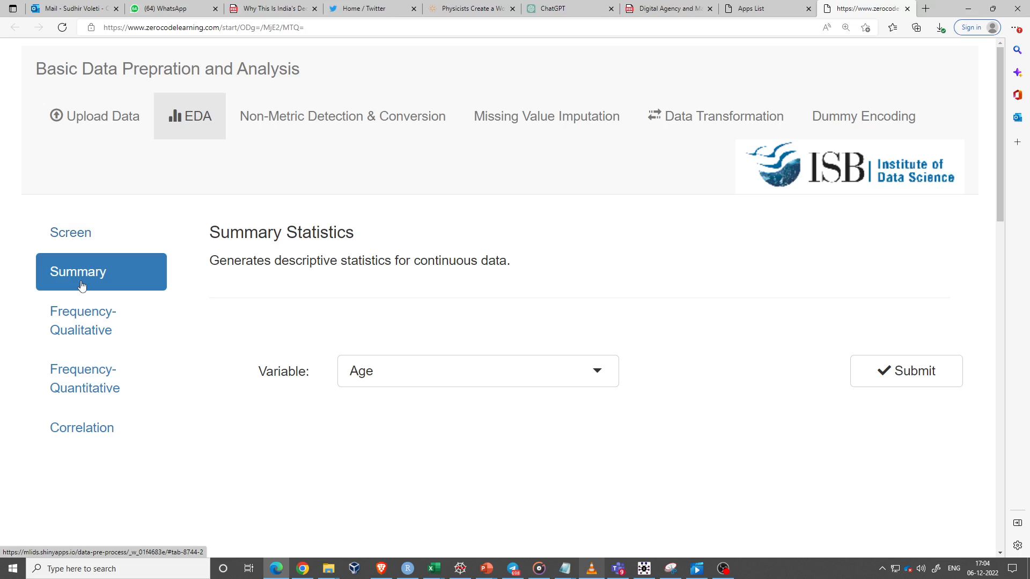
left_click(71, 233)
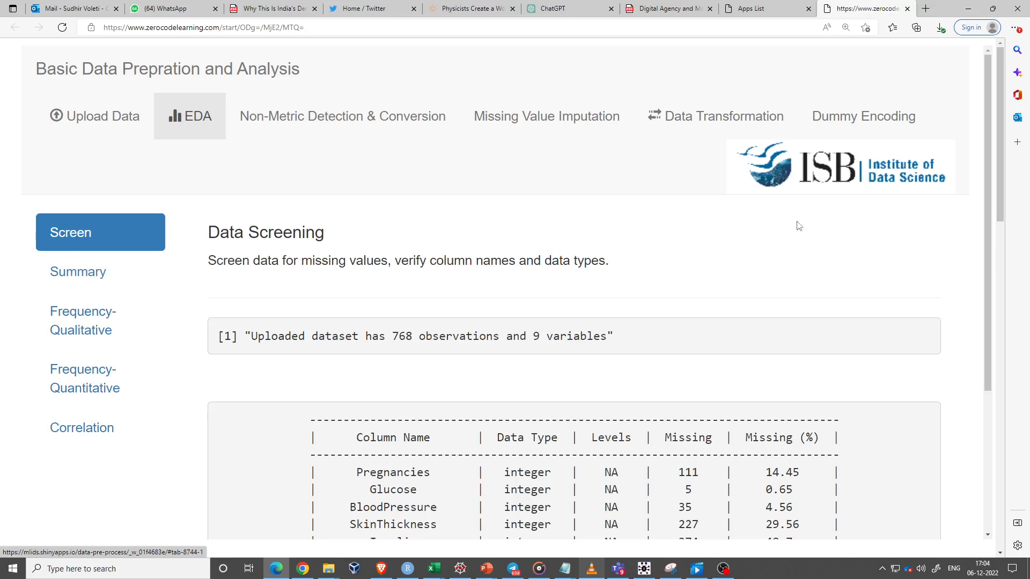
scroll(534, 279, "down", 1)
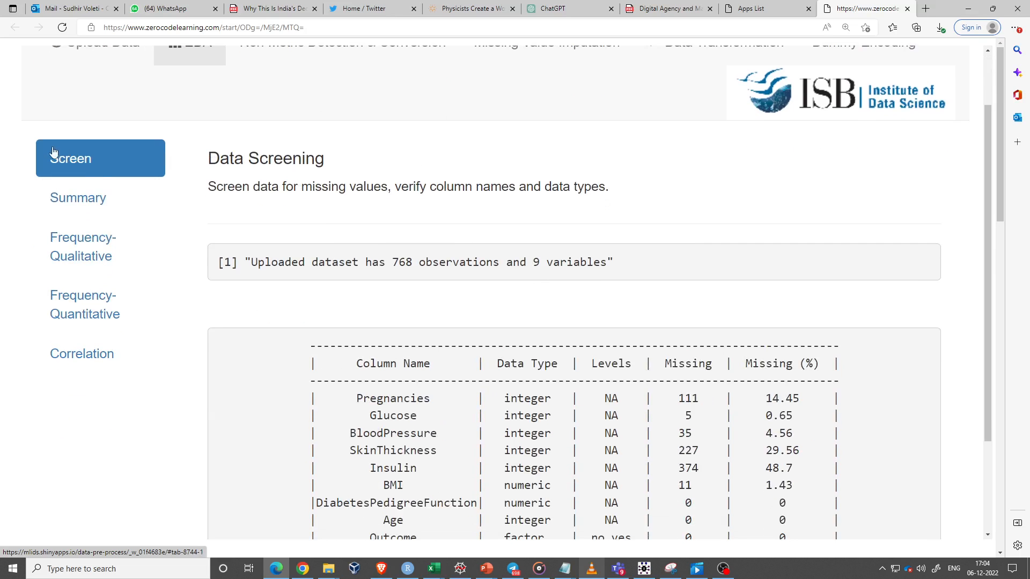
scroll(572, 296, "down", 2)
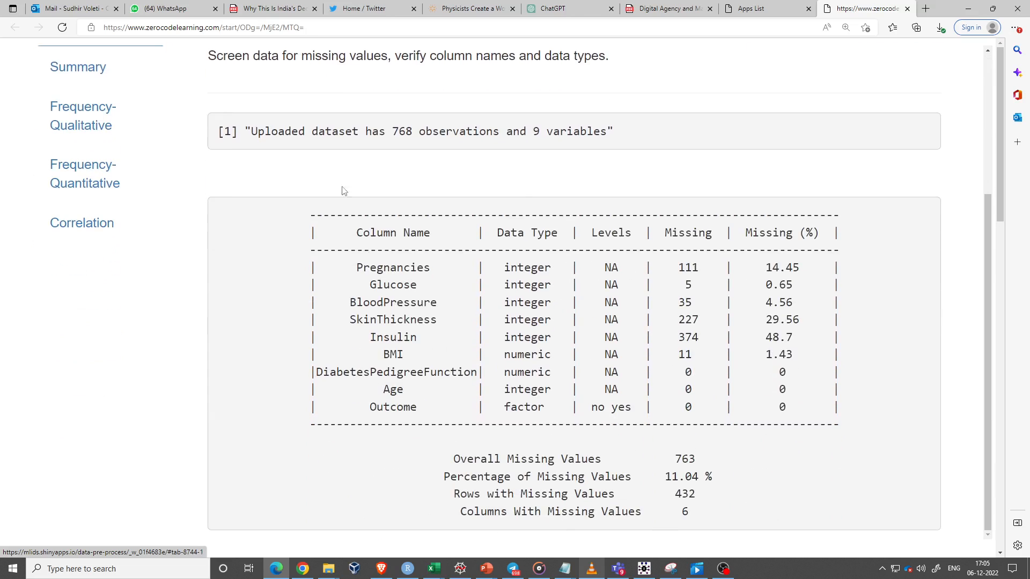
Examine the screening report's observation count and the Outcome variable's data type and levels.
left_click_drag(393, 132, 419, 132)
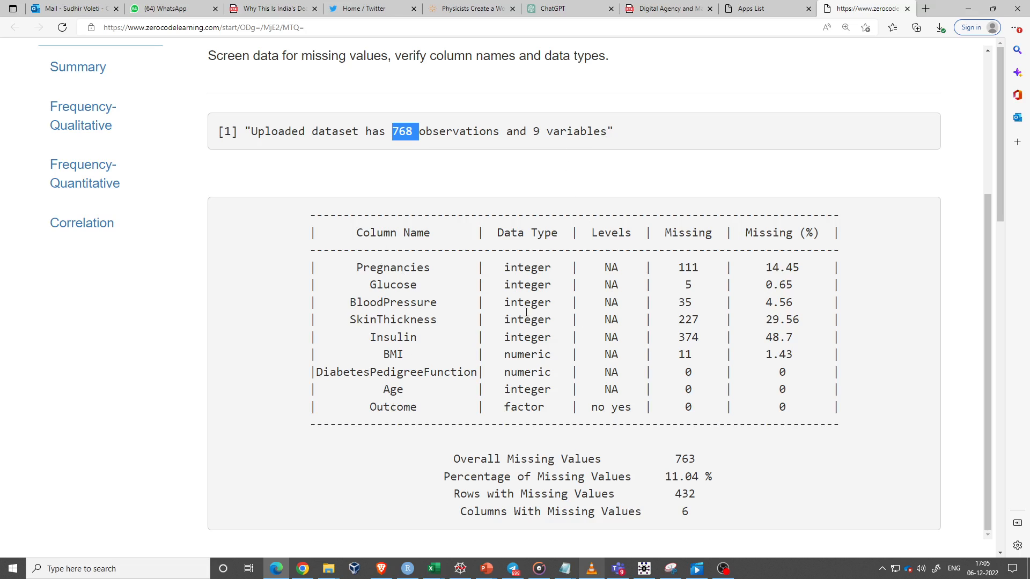
left_click_drag(545, 408, 498, 408)
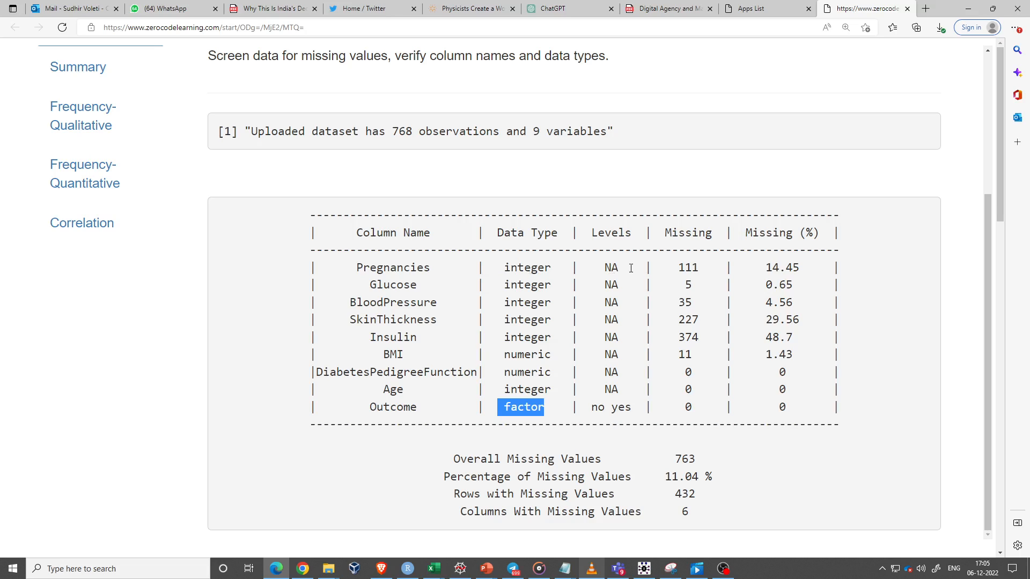
left_click_drag(591, 408, 633, 407)
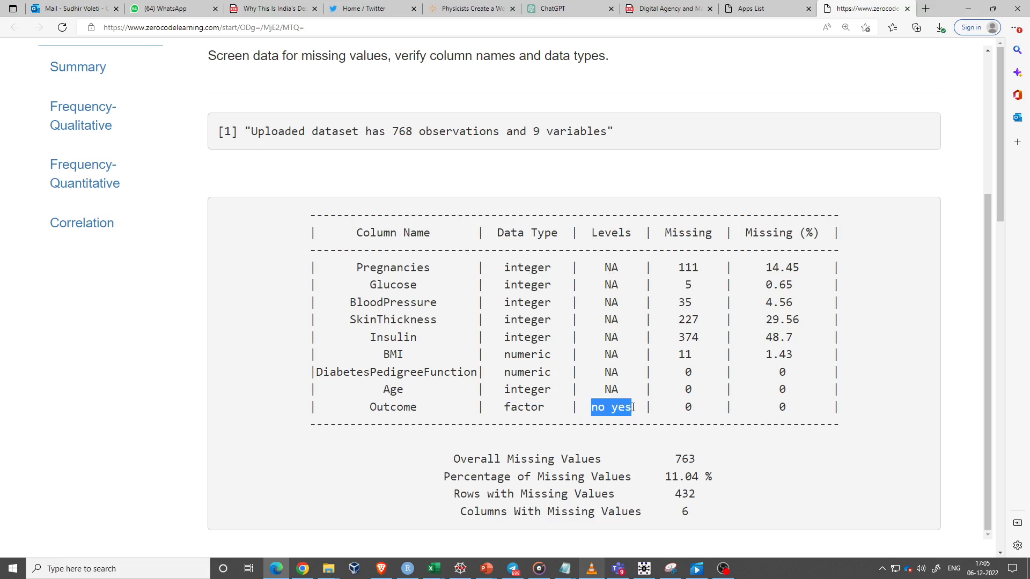
Examine the missing counts and percentages per column, especially Pregnancies, and the overall percentage of missing values.
left_click_drag(682, 266, 786, 373)
left_click(805, 275)
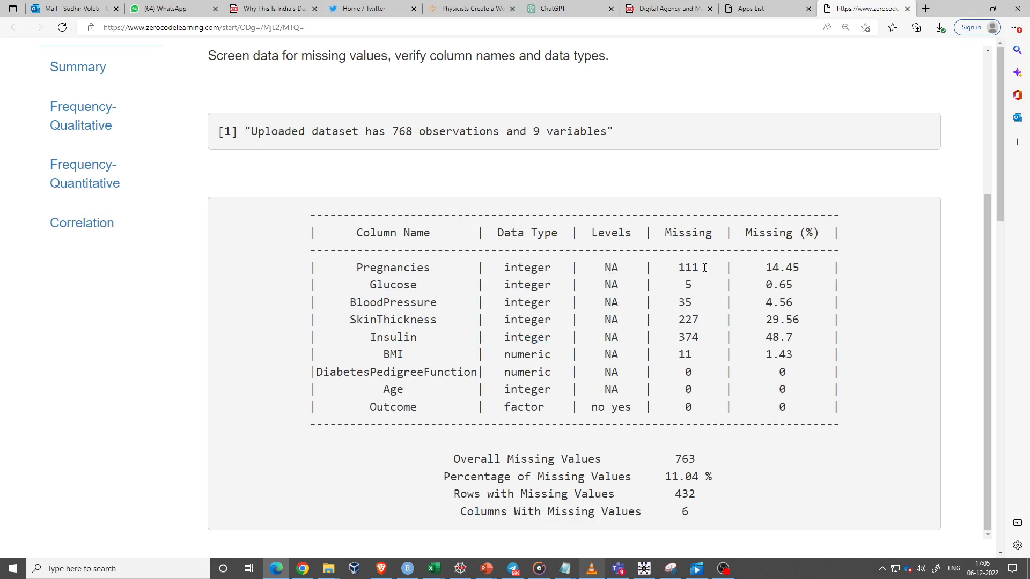
left_click_drag(704, 267, 677, 263)
left_click_drag(357, 268, 436, 271)
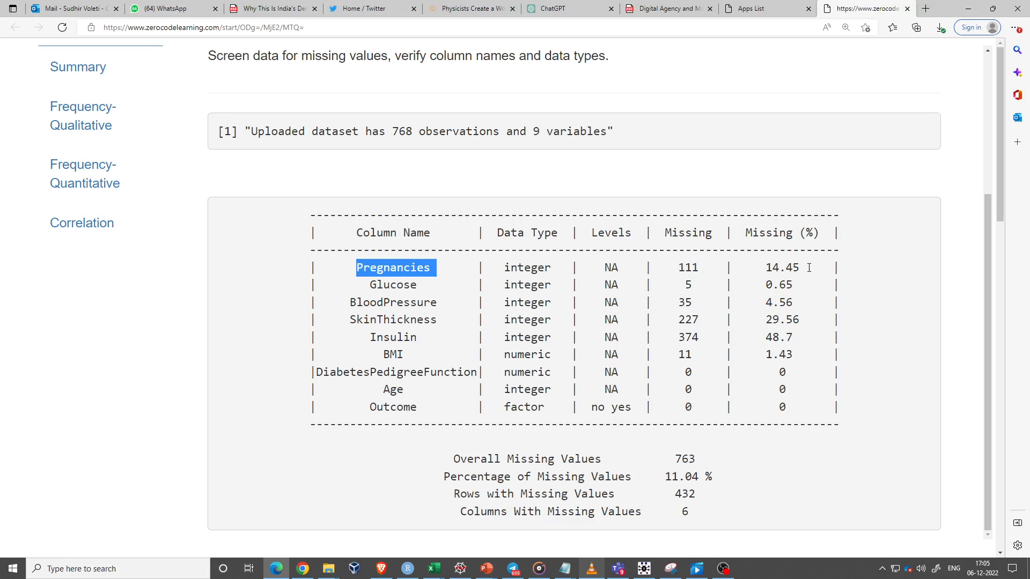
scroll(786, 391, "down", 3)
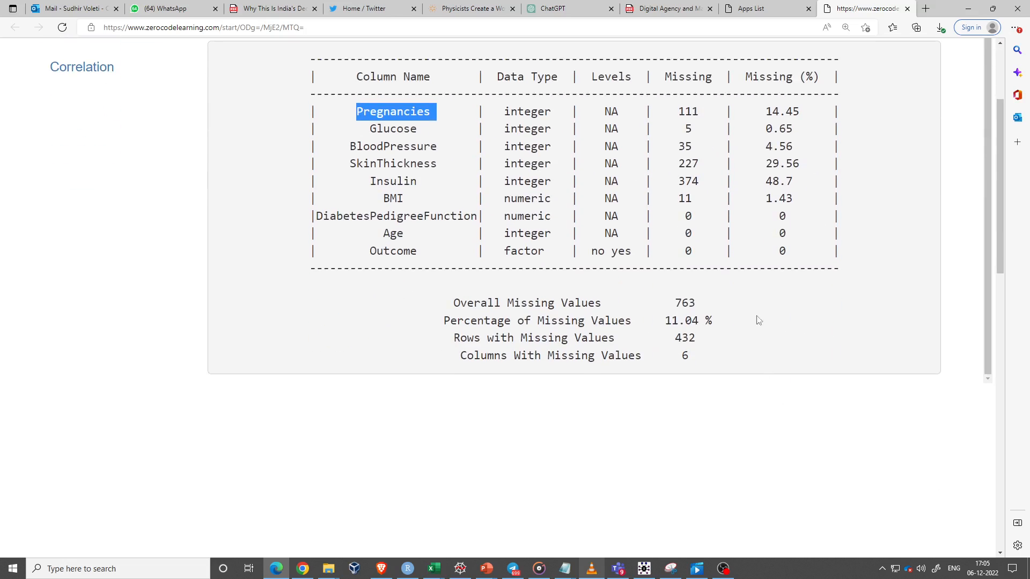
left_click_drag(720, 321, 676, 317)
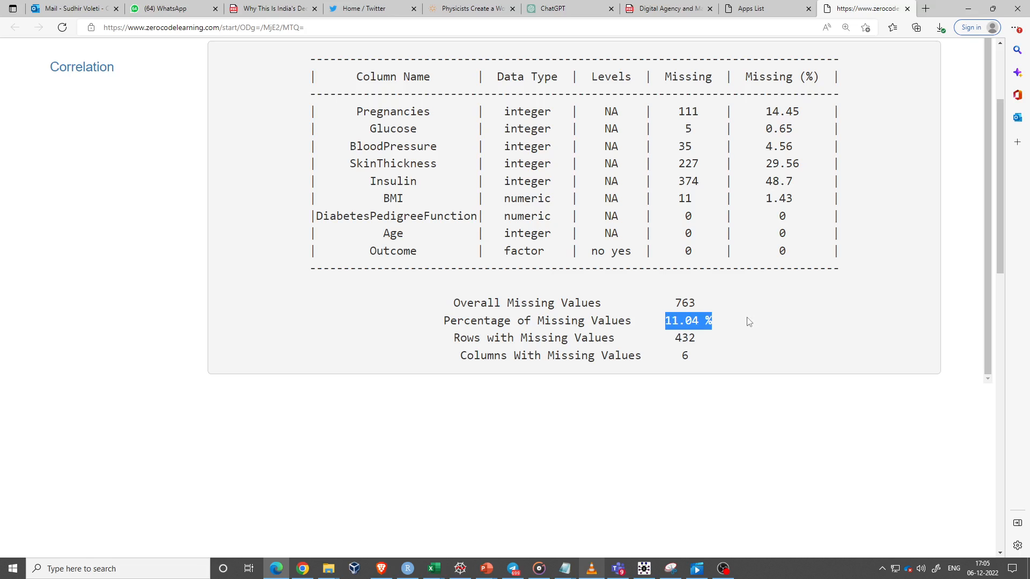
Generate the EDA summary statistics for the Glucose variable.
scroll(748, 322, "up", 4)
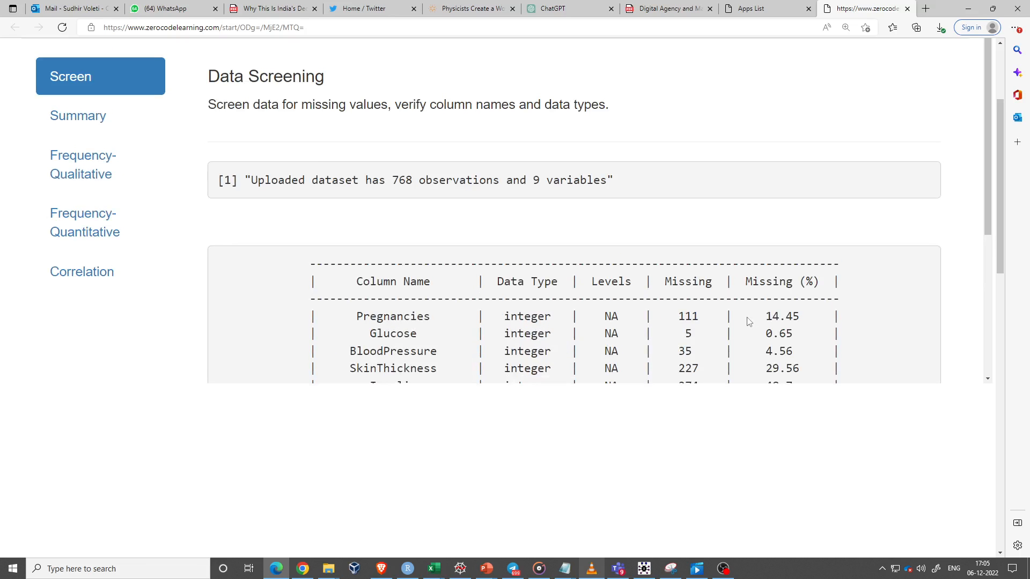
left_click(74, 119)
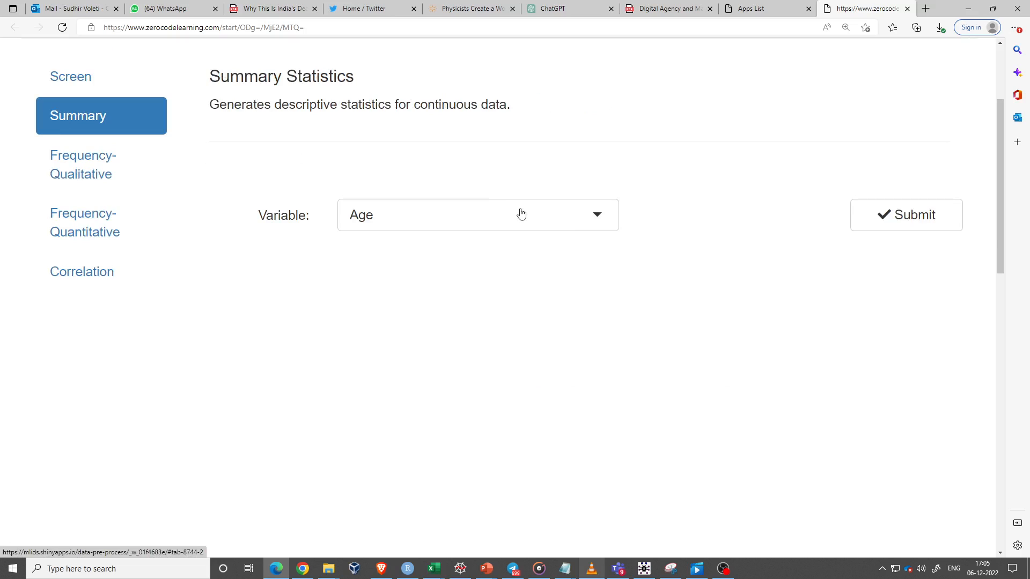
left_click(595, 220)
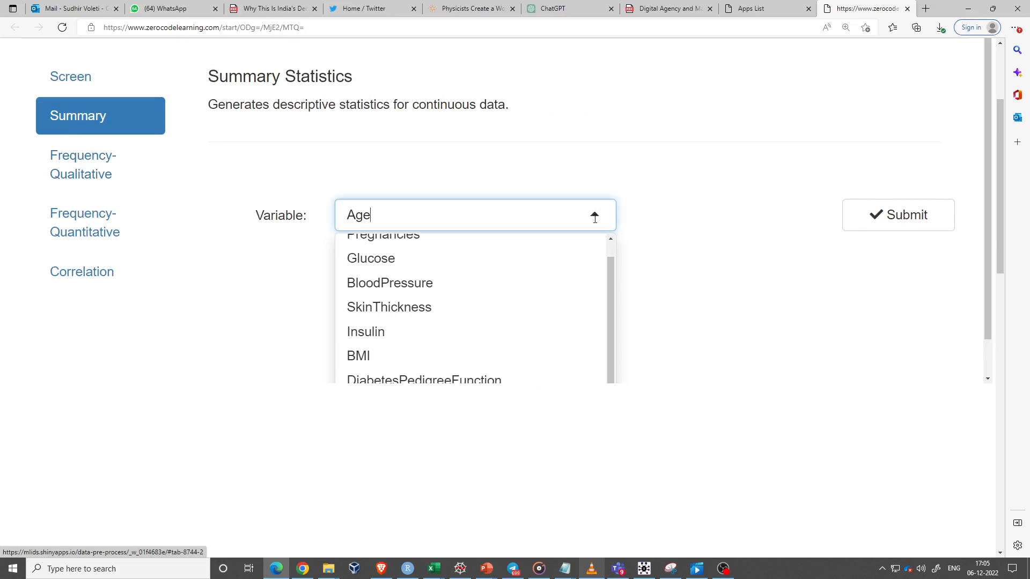
left_click(408, 259)
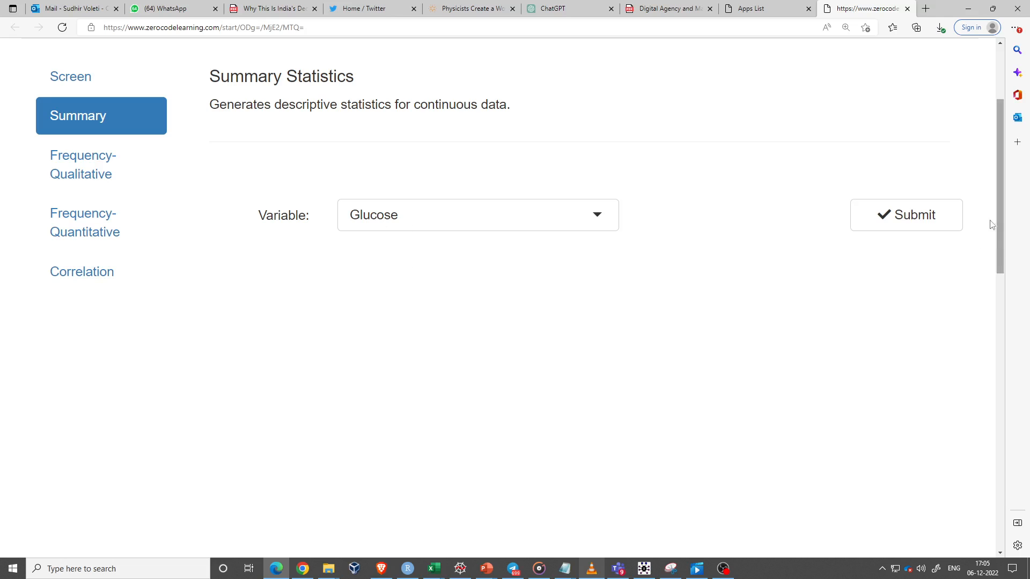
left_click(900, 216)
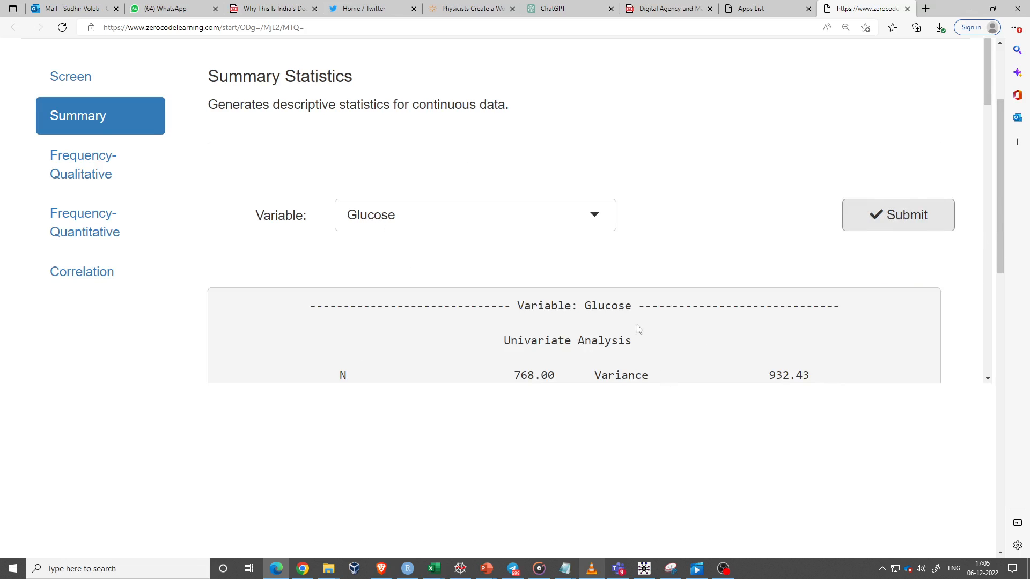
Examine Glucose's univariate analysis, including the interquartile range, and its quantiles and extreme values.
scroll(590, 333, "down", 3)
scroll(585, 252, "up", 2)
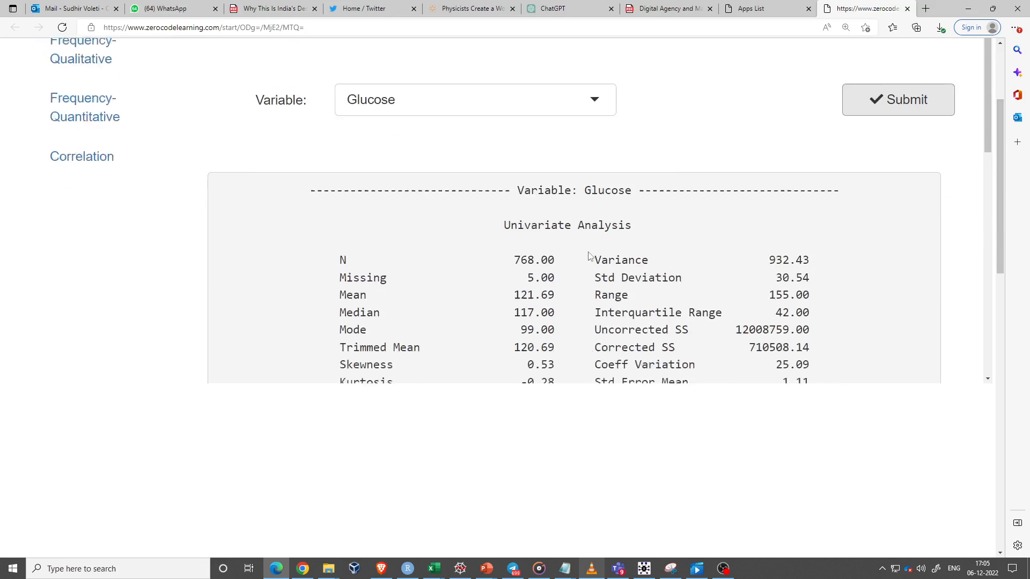
scroll(549, 119, "down", 3)
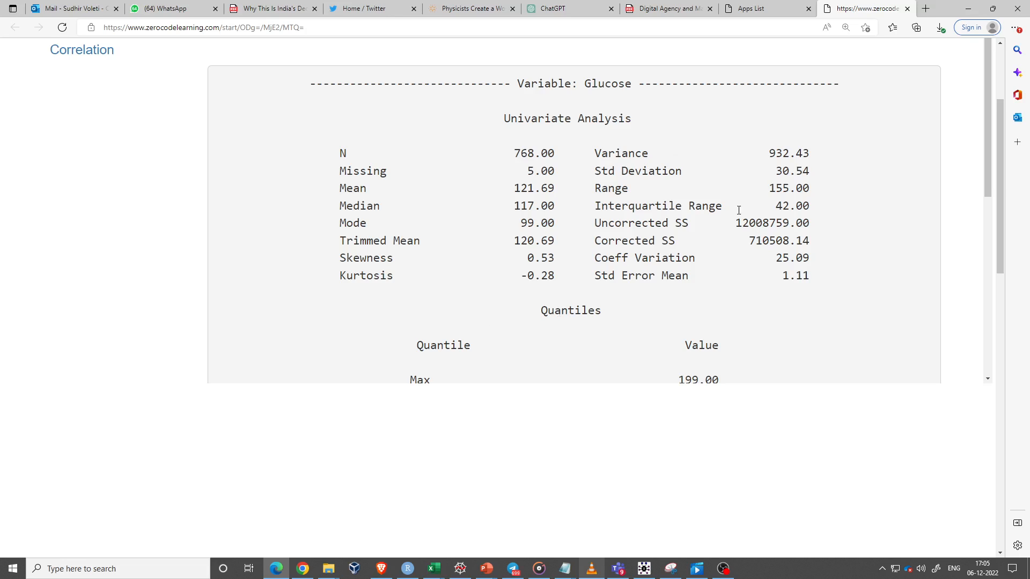
left_click_drag(592, 205, 816, 205)
scroll(831, 273, "down", 1)
scroll(830, 272, "down", 5)
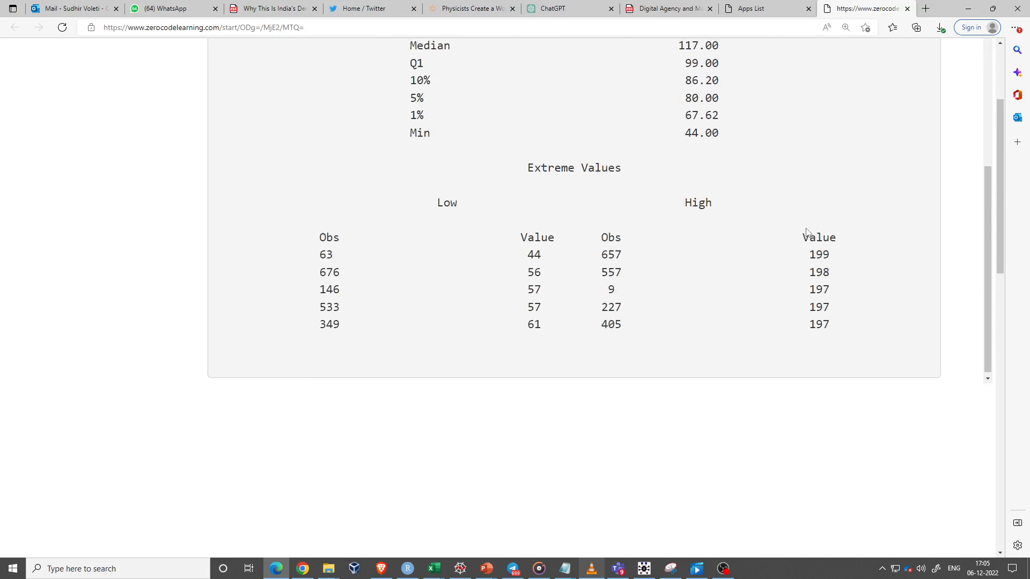
Change the summary variable to BMI and generate its descriptive statistics.
scroll(811, 224, "up", 9)
scroll(811, 225, "up", 1)
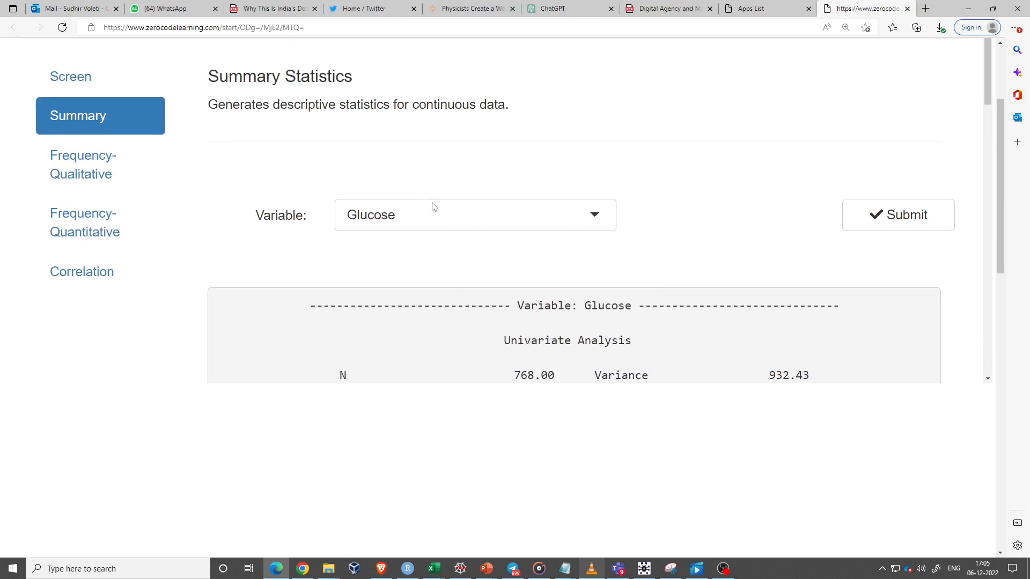
left_click(483, 216)
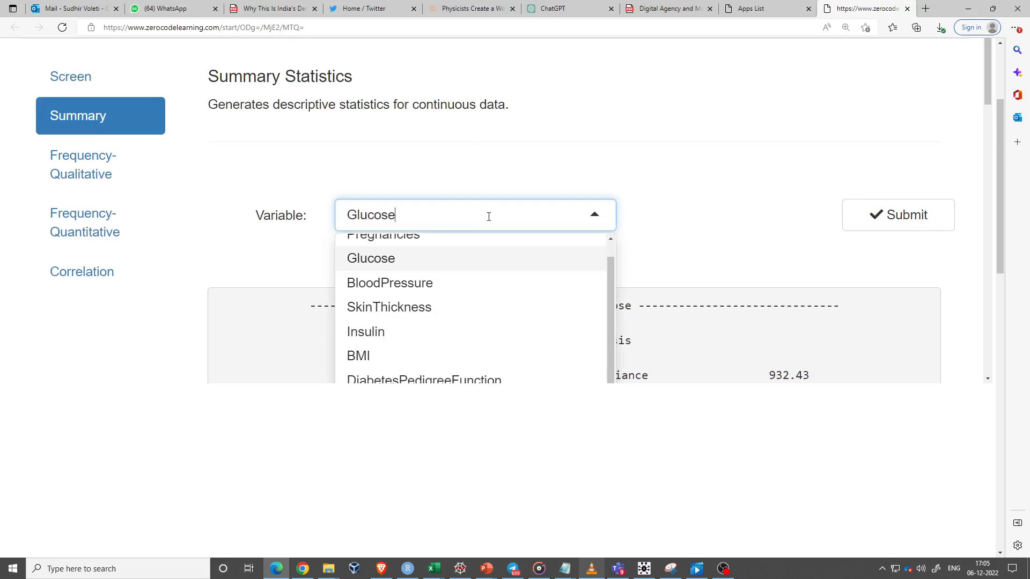
left_click(422, 355)
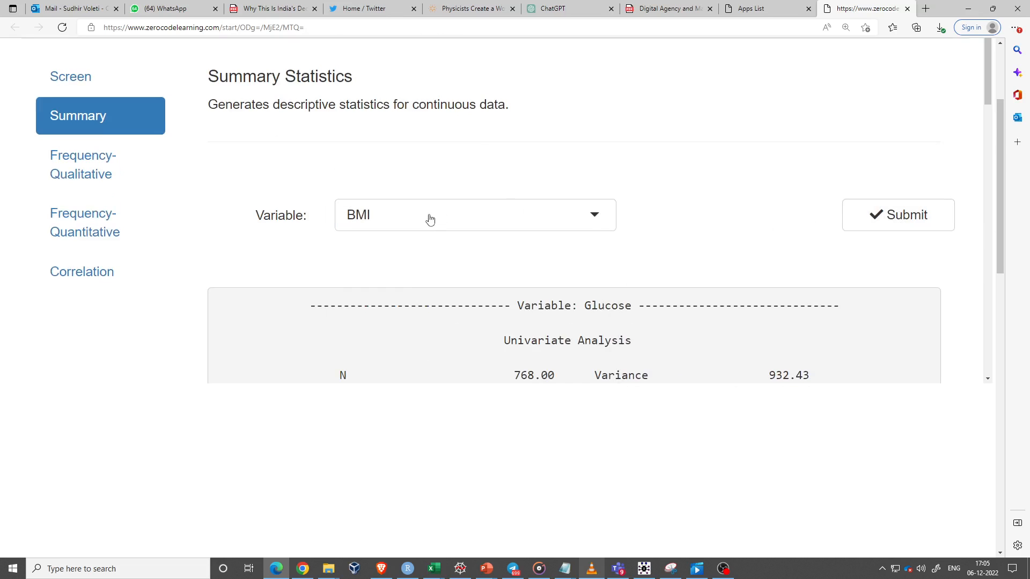
left_click(930, 218)
Generate the qualitative frequency table and bar plot for the Outcome variable.
left_click(82, 169)
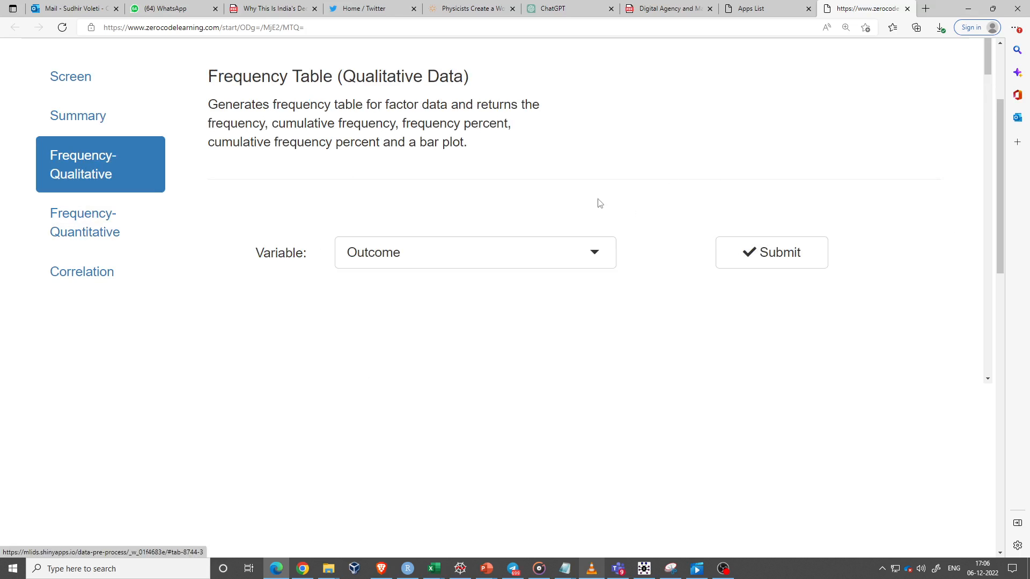
scroll(644, 261, "down", 1)
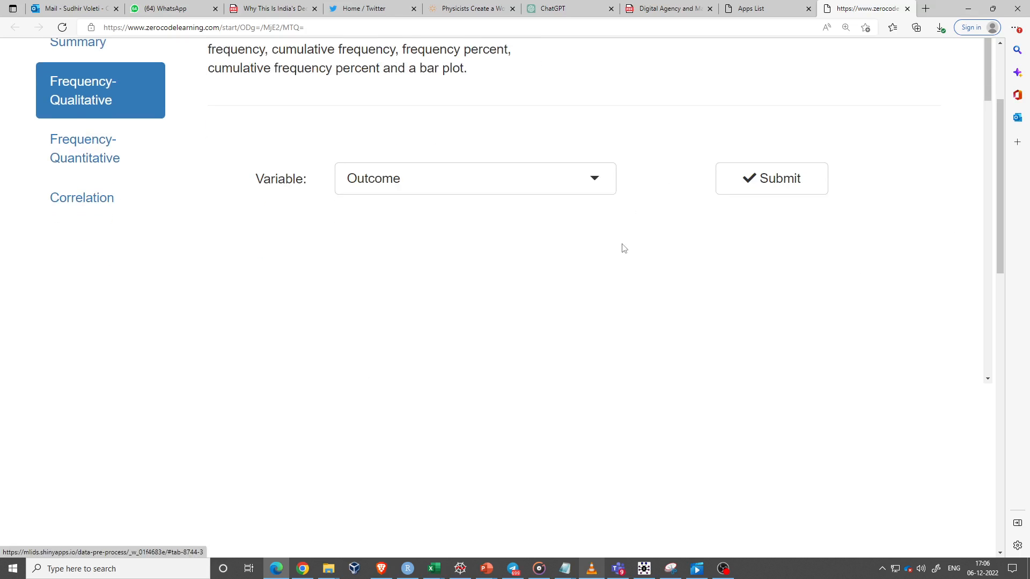
left_click(590, 184)
left_click(407, 218)
left_click(809, 192)
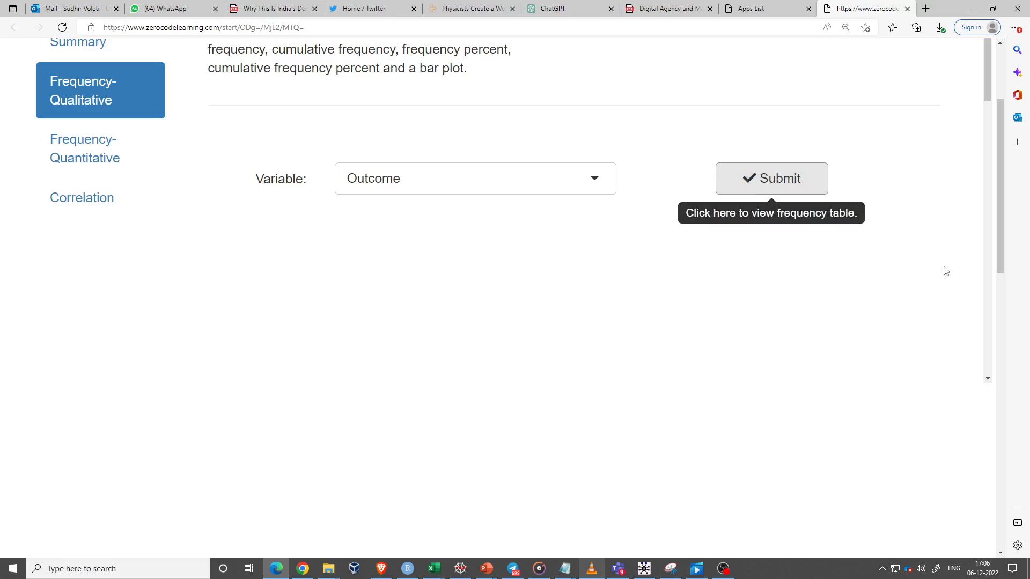
Examine the Outcome frequency table and compare the no and yes bars in its bar plot.
scroll(810, 276, "down", 3)
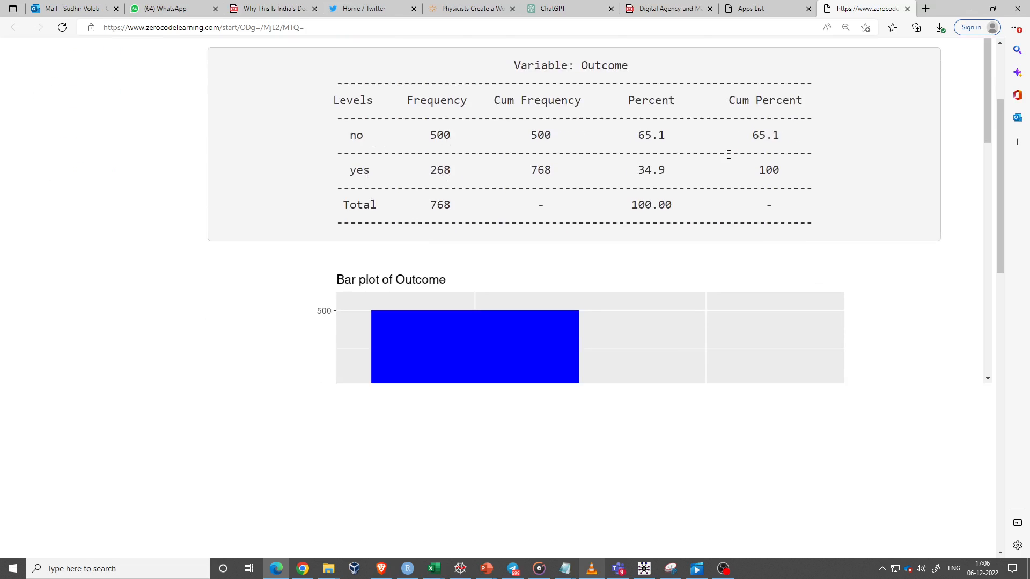
scroll(561, 214, "down", 5)
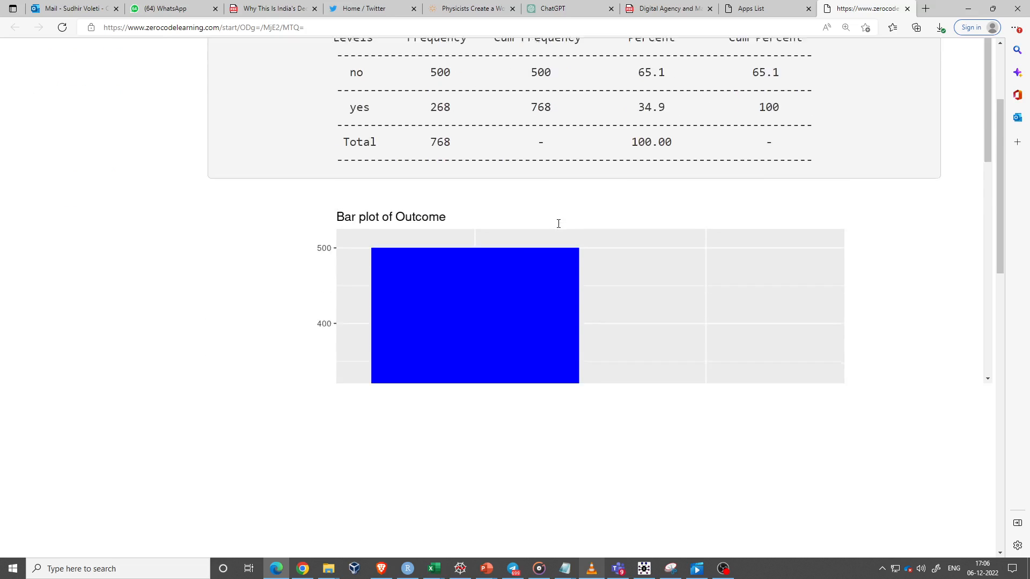
scroll(536, 161, "up", 2)
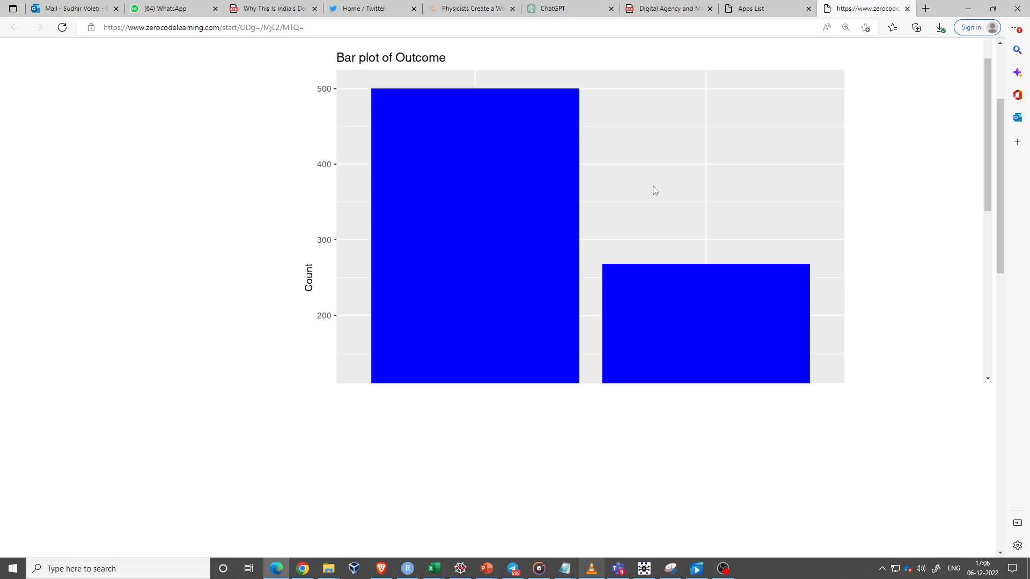
scroll(600, 236, "down", 2)
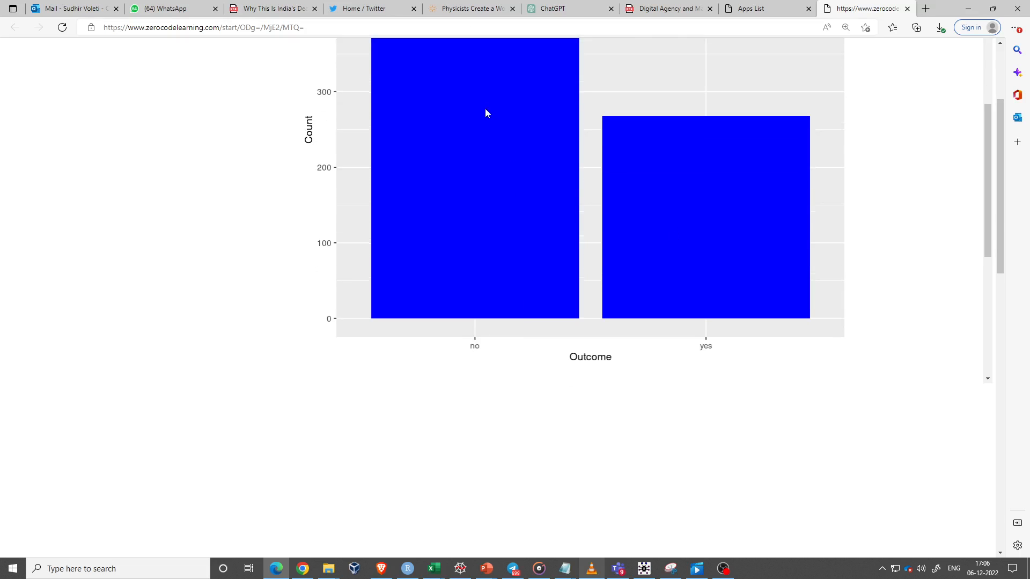
scroll(485, 113, "up", 3)
scroll(480, 230, "down", 1)
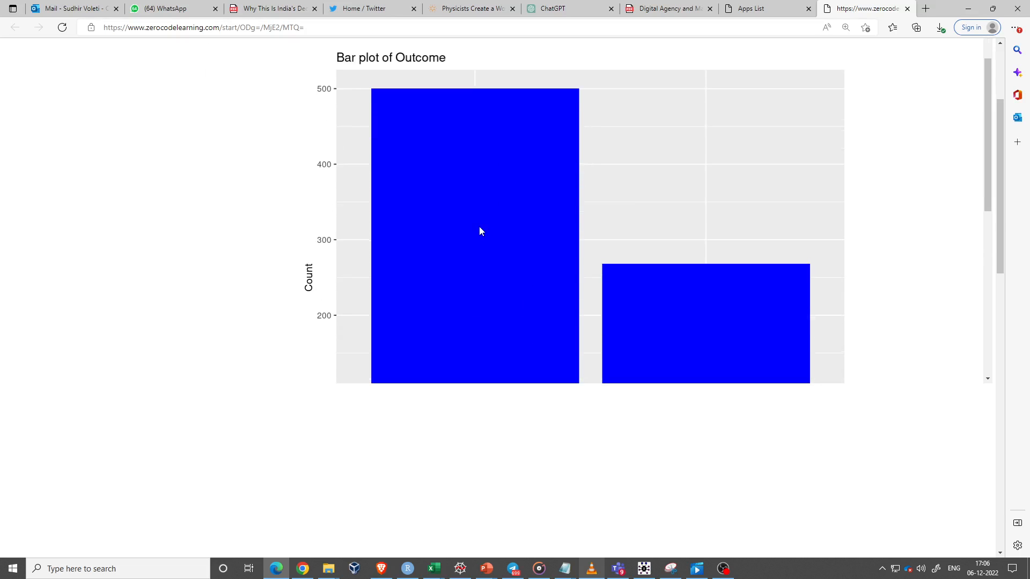
scroll(509, 218, "down", 4)
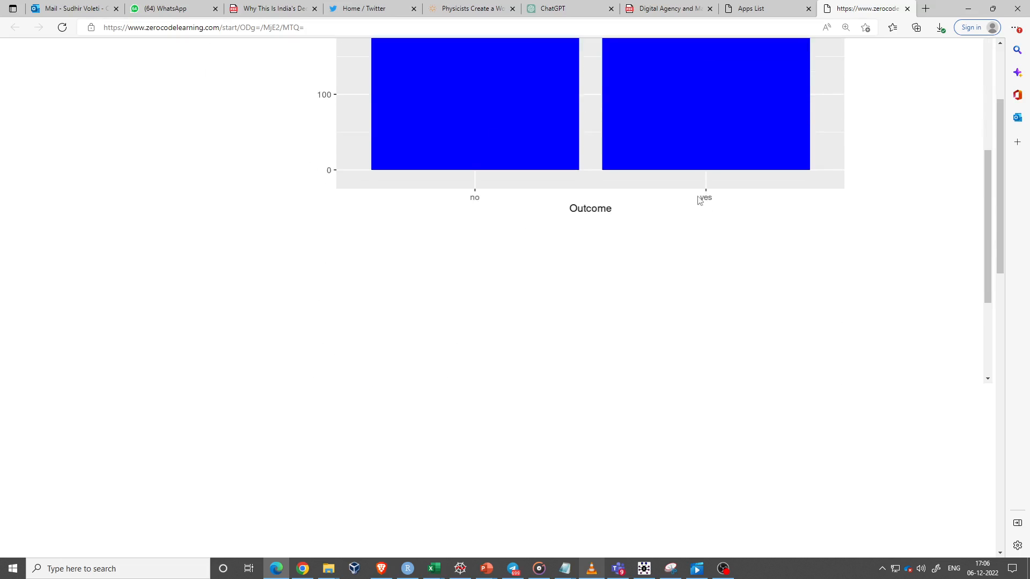
scroll(740, 209, "up", 2)
scroll(773, 204, "up", 7)
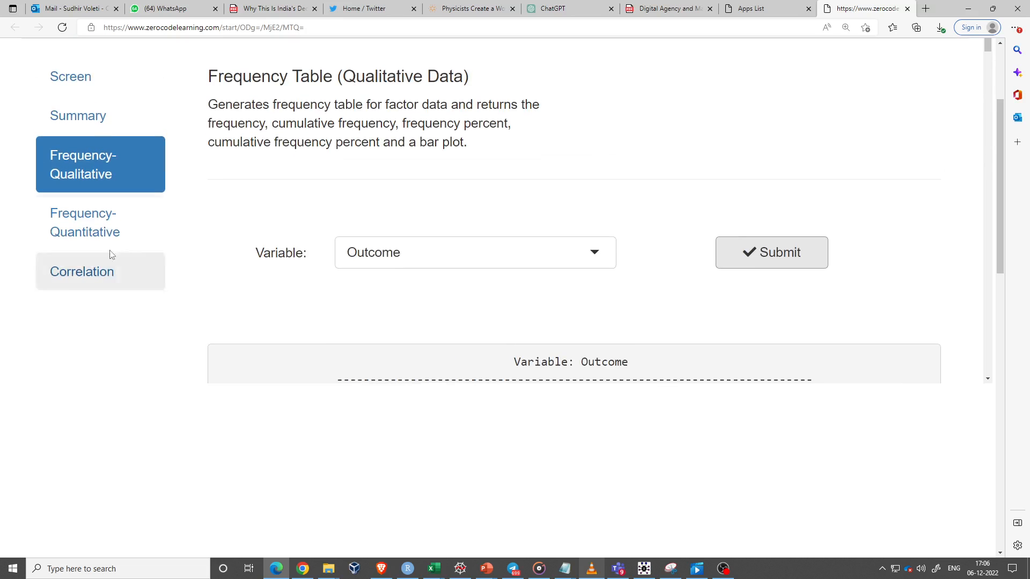
Generate the quantitative frequency table for the Insulin variable, split into 7 bins.
left_click(109, 232)
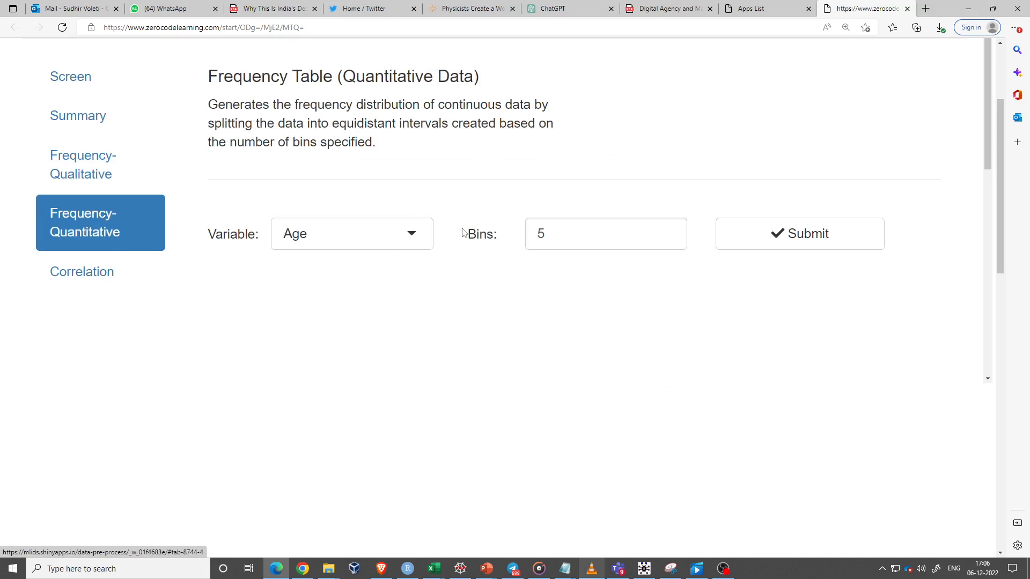
left_click(417, 238)
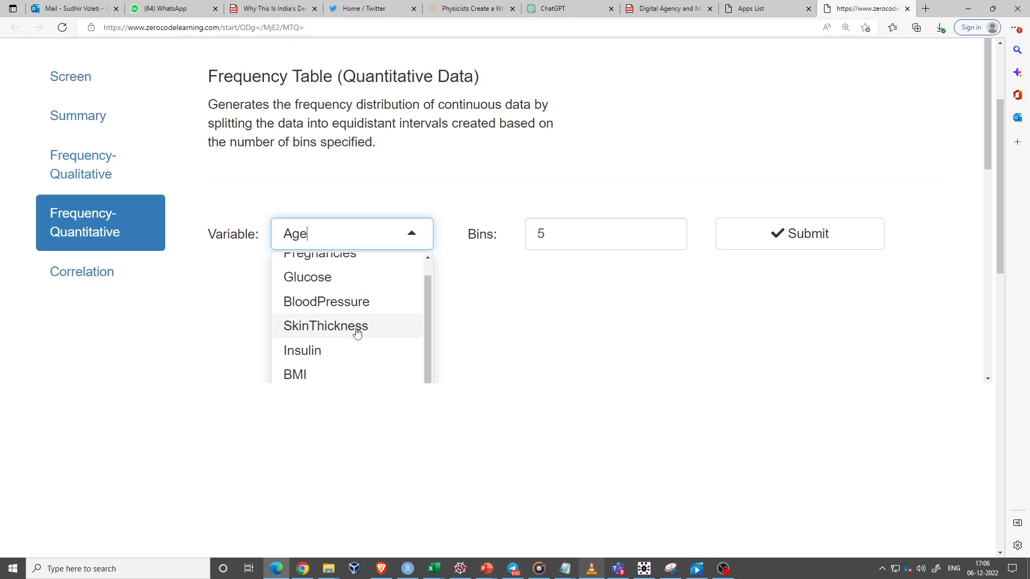
scroll(354, 328, "down", 5)
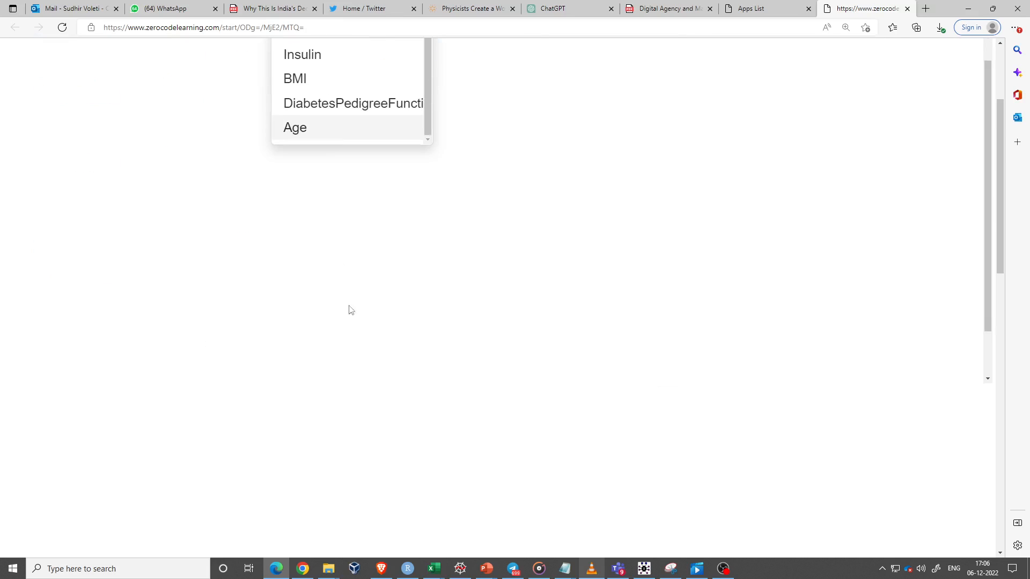
left_click(310, 56)
scroll(687, 211, "up", 5)
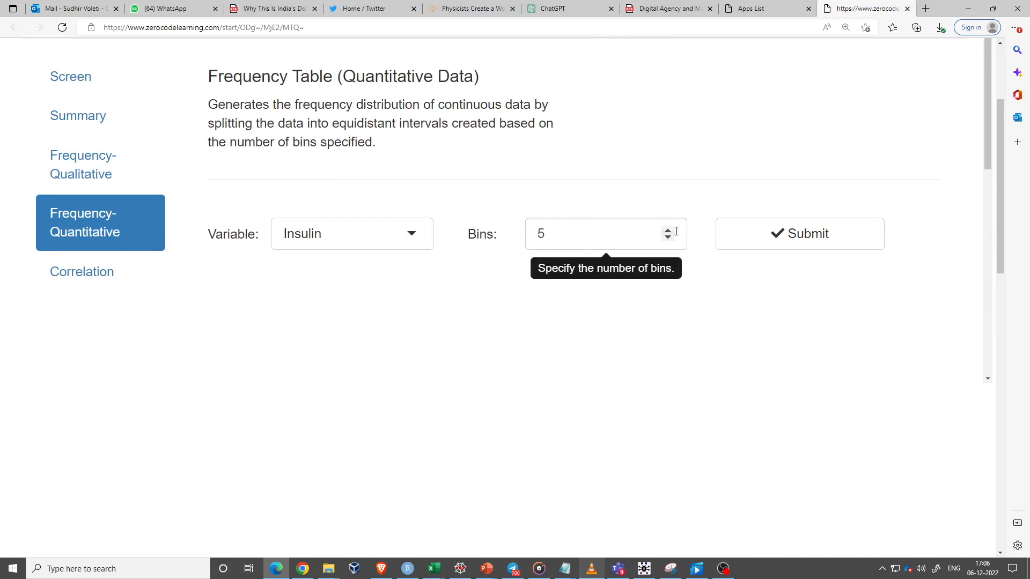
double_click(668, 230)
left_click(793, 225)
Examine Insulin's frequency table, including its bins and missing values, and the histogram of its distribution.
scroll(557, 310, "down", 1)
scroll(558, 310, "down", 3)
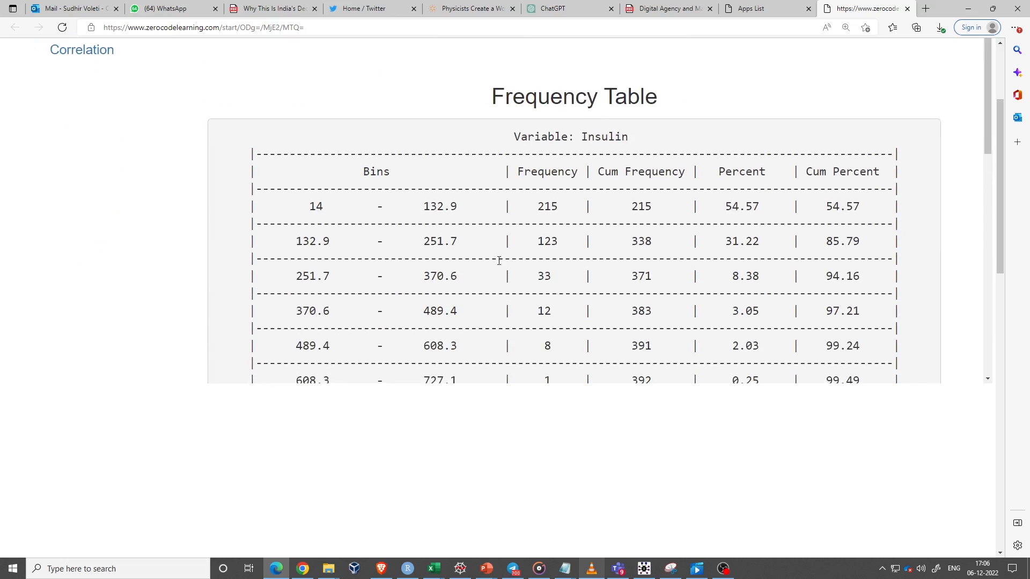
scroll(462, 258, "down", 4)
scroll(501, 156, "up", 3)
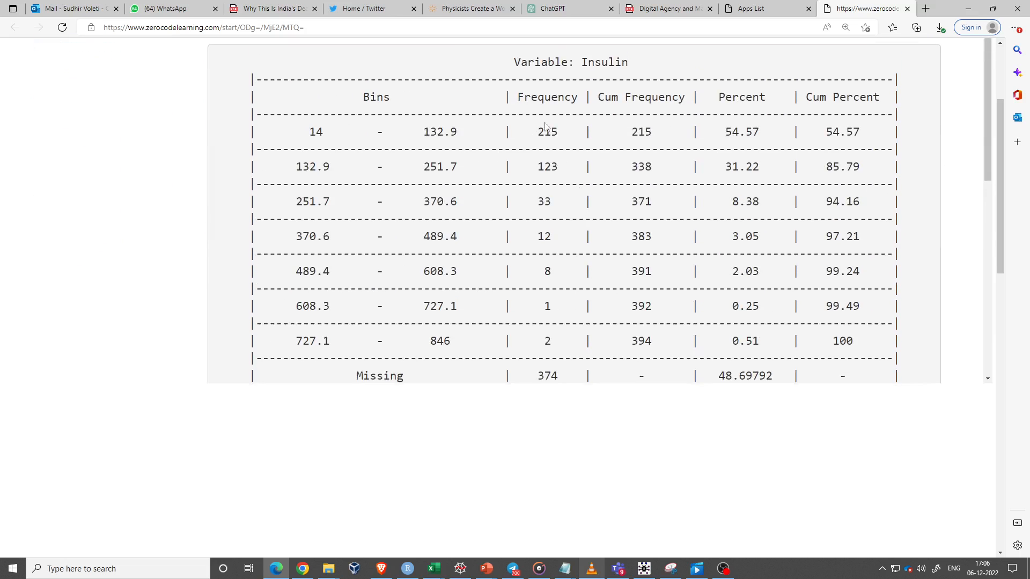
scroll(805, 193, "down", 10)
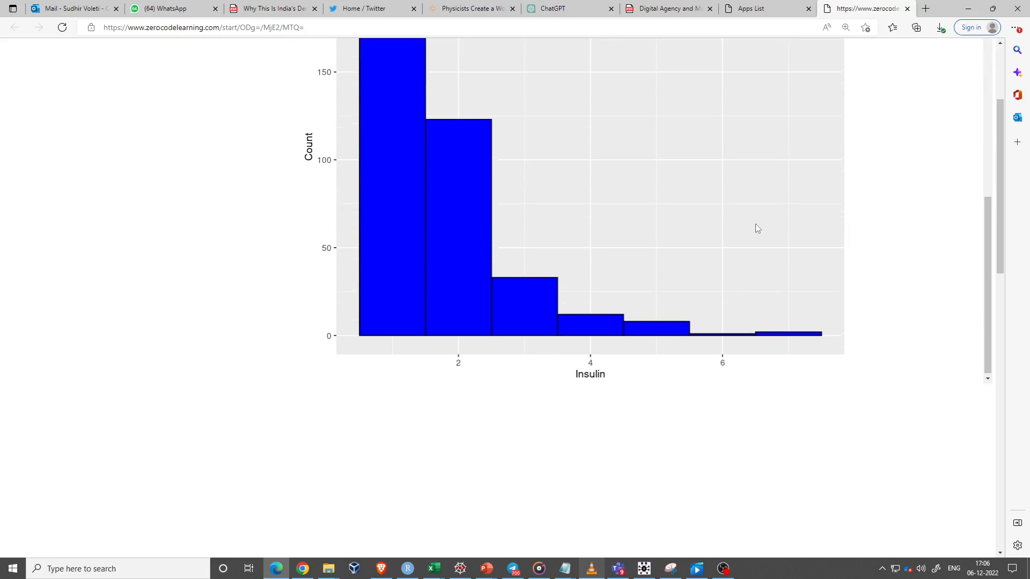
scroll(904, 205, "up", 15)
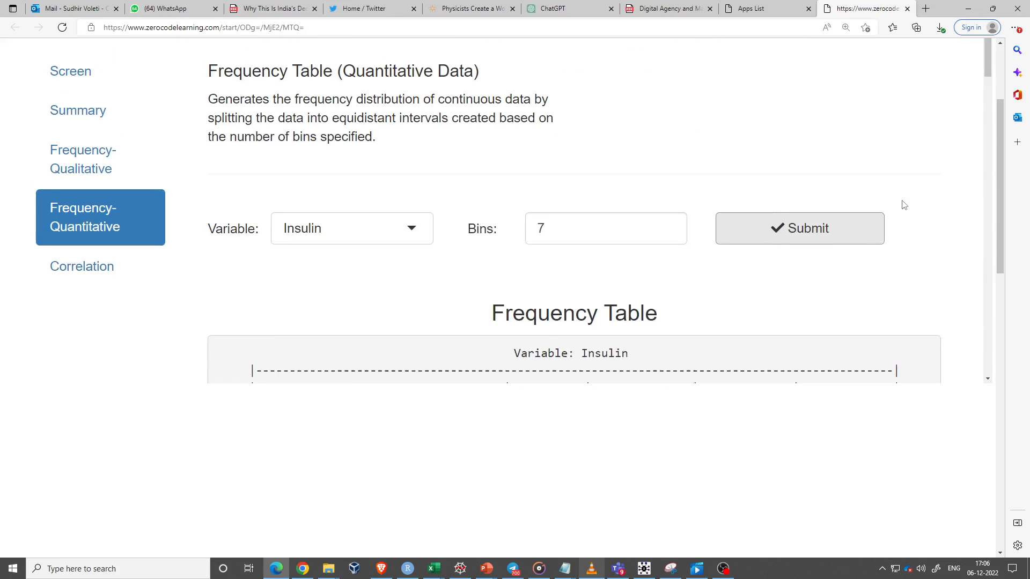
View the correlation plot between all numeric variables, and open the non-metric detection and conversion tool.
left_click(80, 272)
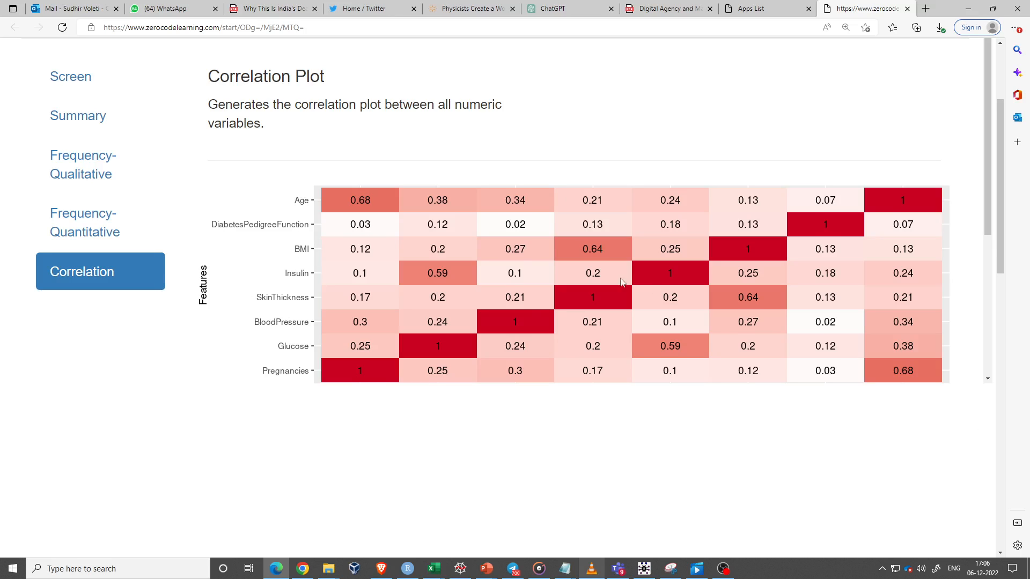
scroll(527, 246, "up", 3)
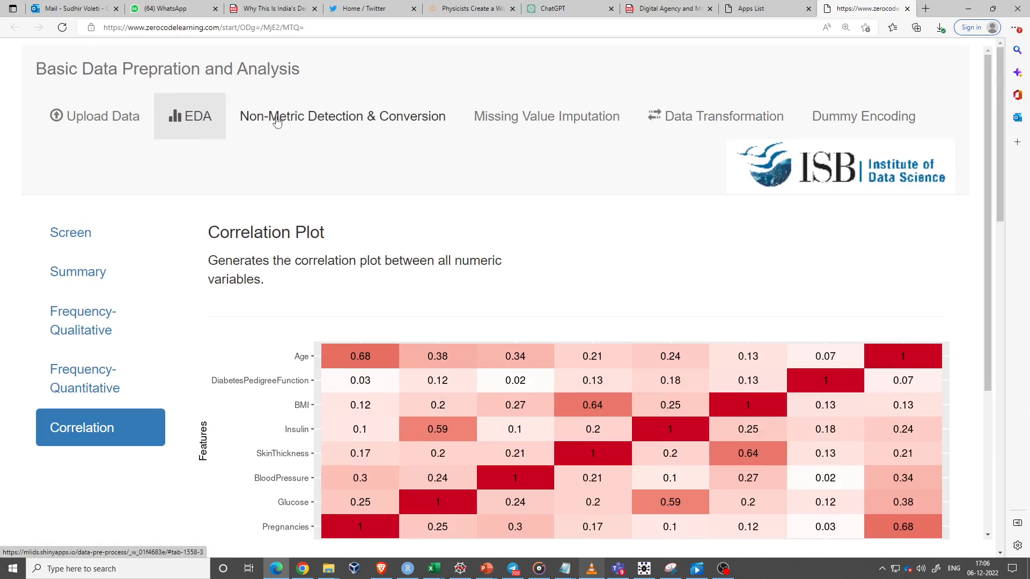
left_click(360, 123)
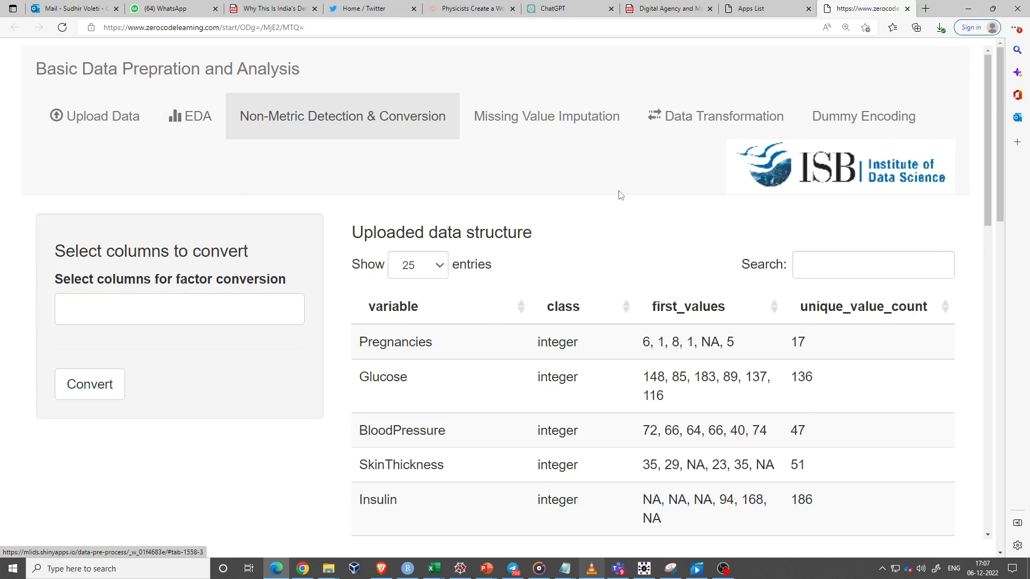
key("alt+Tab")
key("Right")
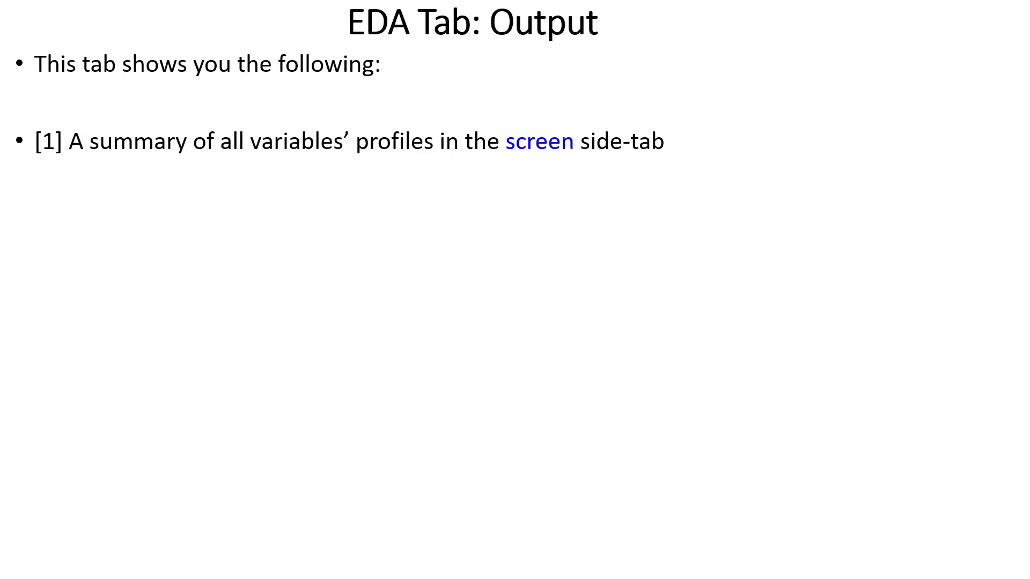
key("Right")
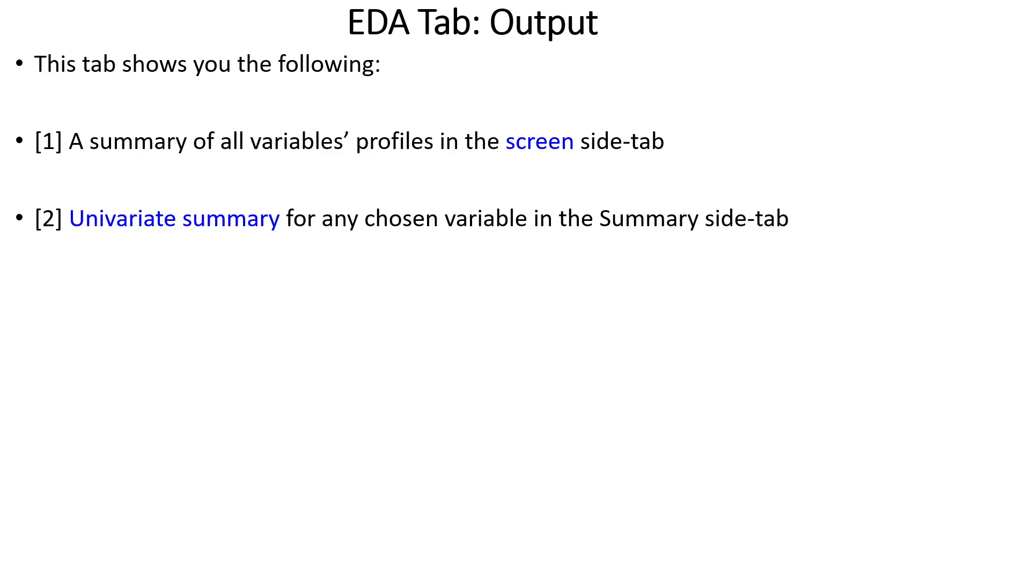
key("Right")
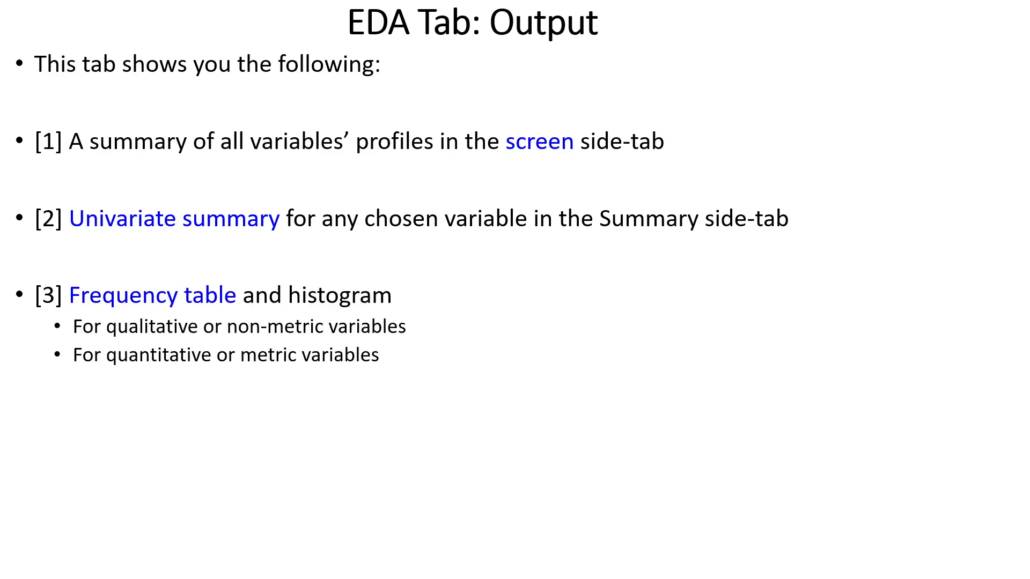
key("Right")
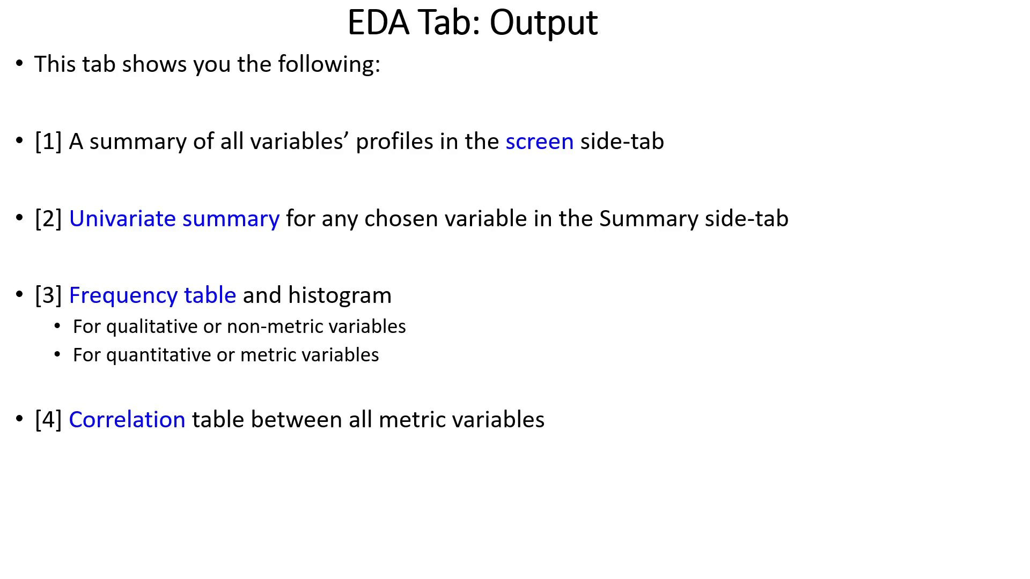
key("Right")
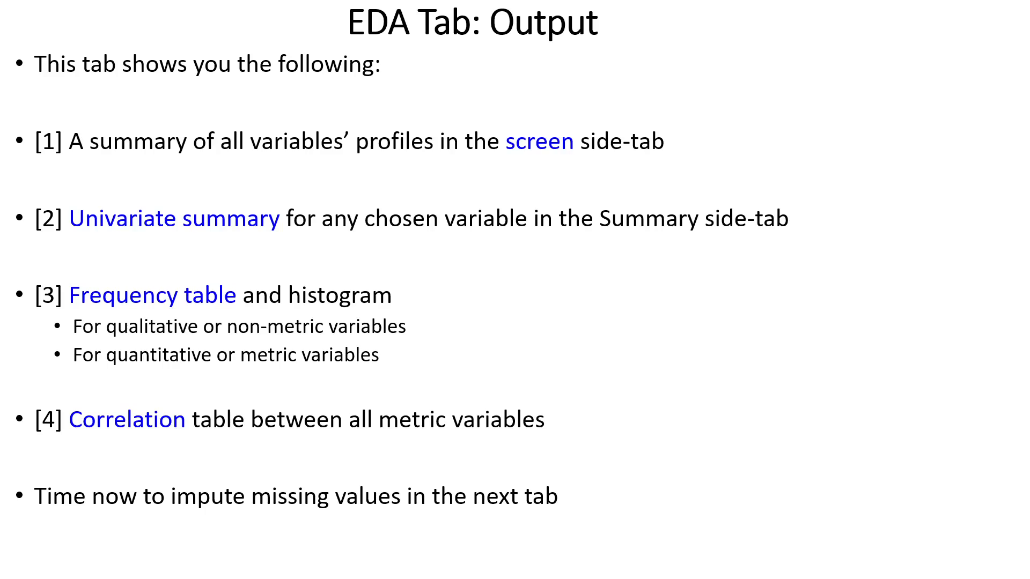
key("Right")
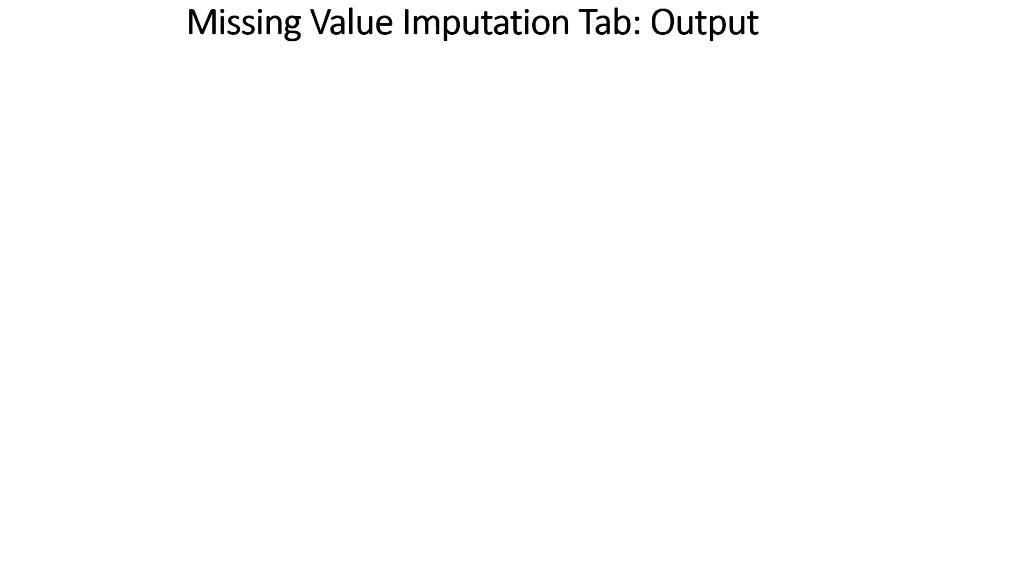
key("alt+Tab")
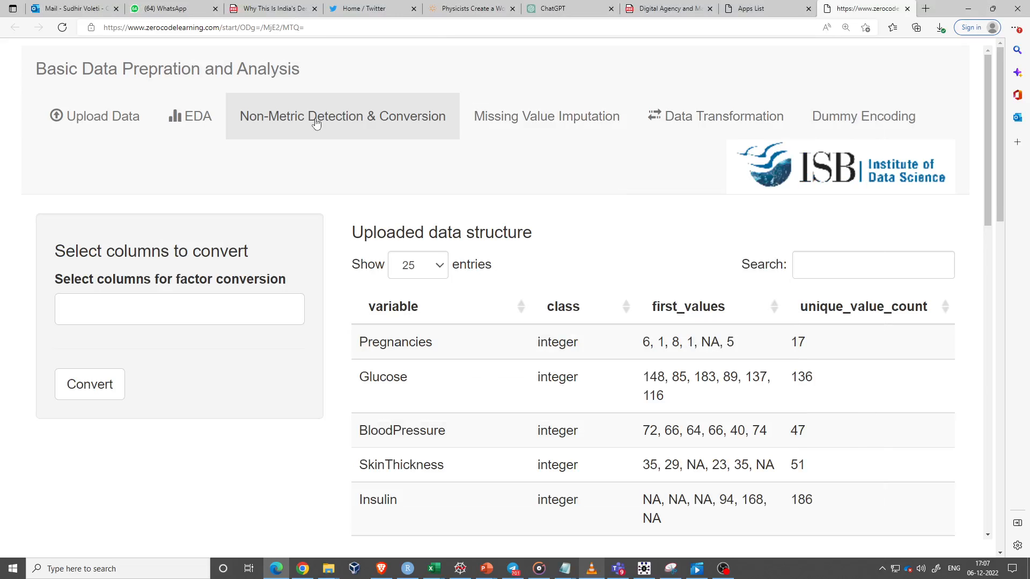
Examine the uploaded data structure for each variable's class, first values and unique value count.
scroll(524, 275, "down", 5)
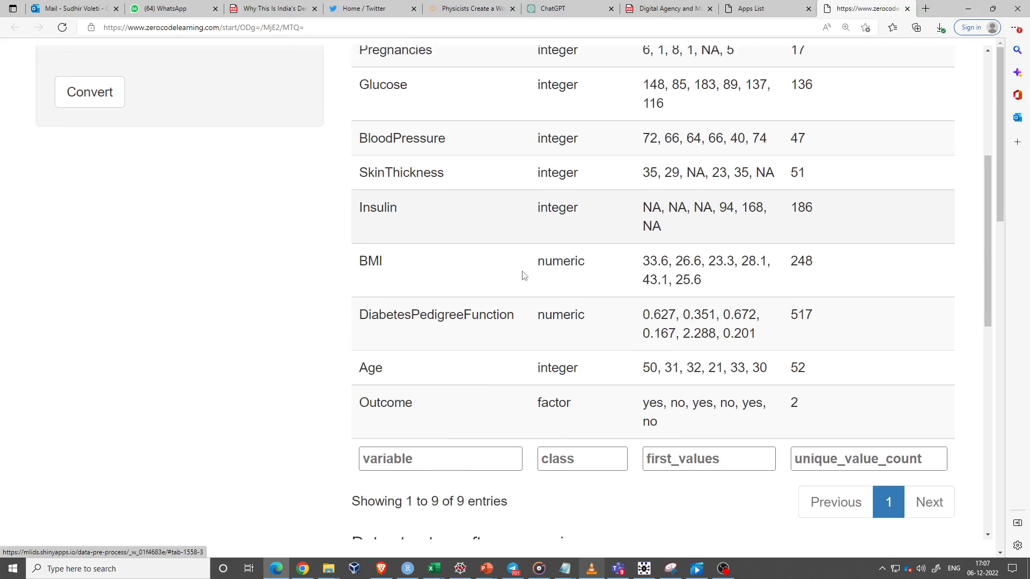
scroll(524, 276, "up", 3)
scroll(524, 275, "down", 5)
scroll(524, 275, "down", 4)
scroll(524, 275, "up", 6)
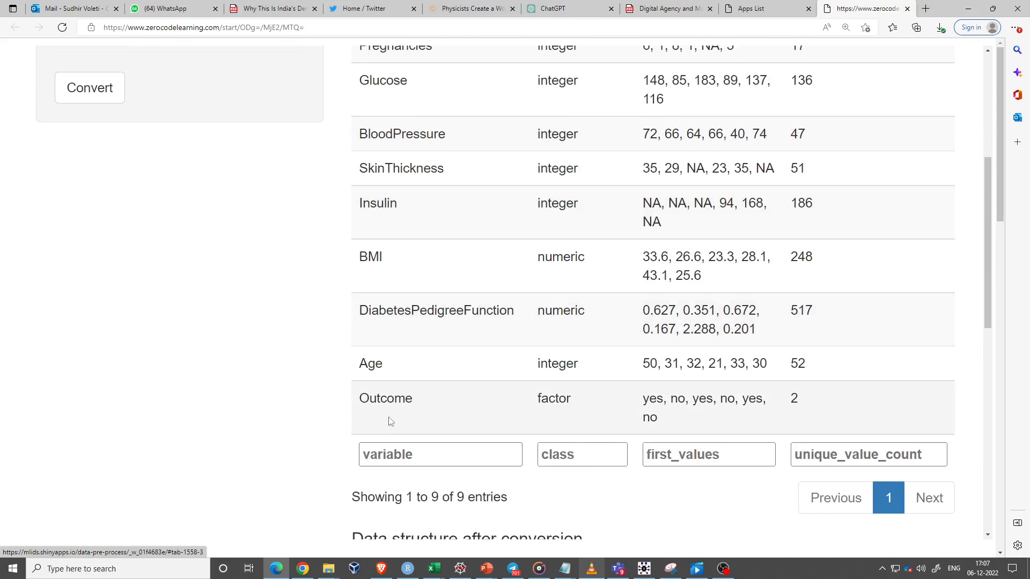
scroll(627, 358, "up", 5)
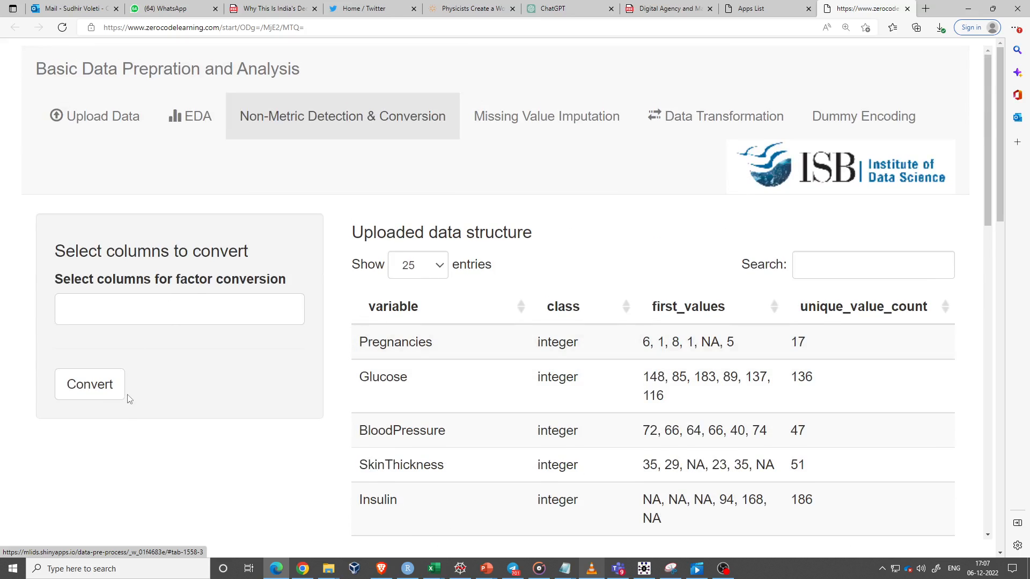
Select the Outcome column for factor conversion and convert it.
left_click(194, 300)
scroll(195, 374, "down", 1)
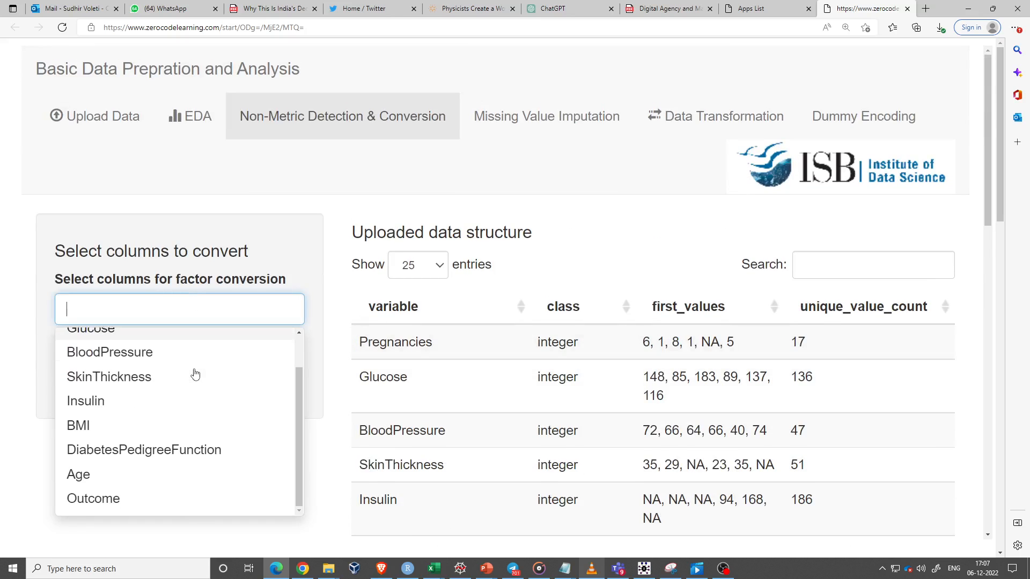
left_click(147, 497)
left_click(275, 258)
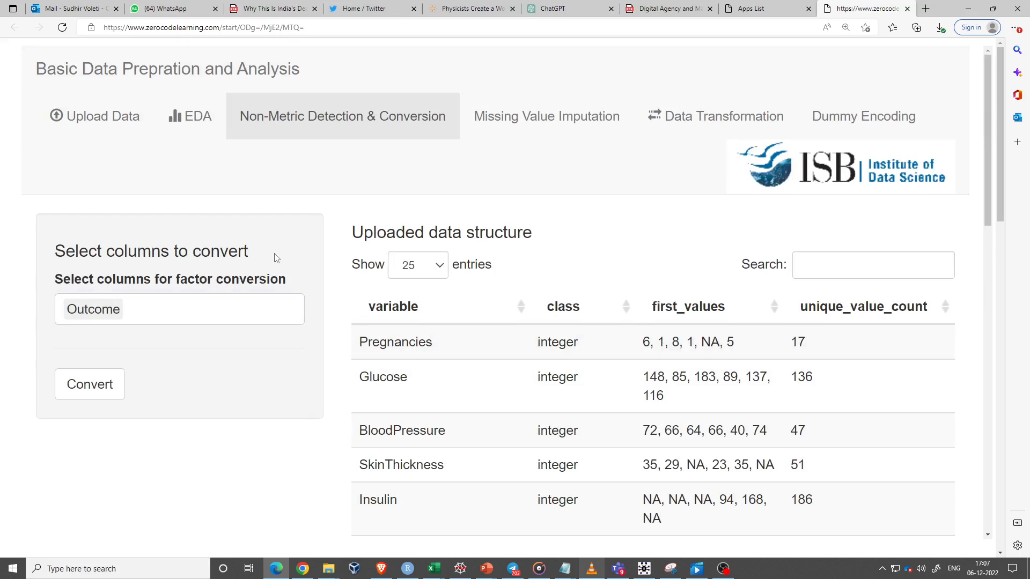
left_click(73, 383)
Review the uploaded data structure, focusing on the unique value count and first values of Pregnancies.
scroll(671, 472, "down", 7)
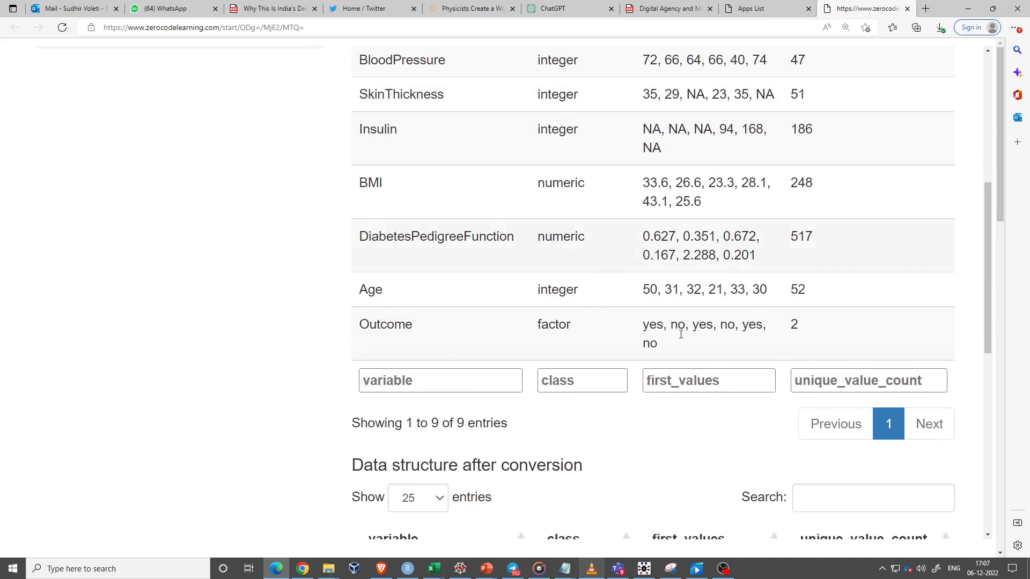
scroll(649, 339, "up", 7)
scroll(545, 267, "down", 4)
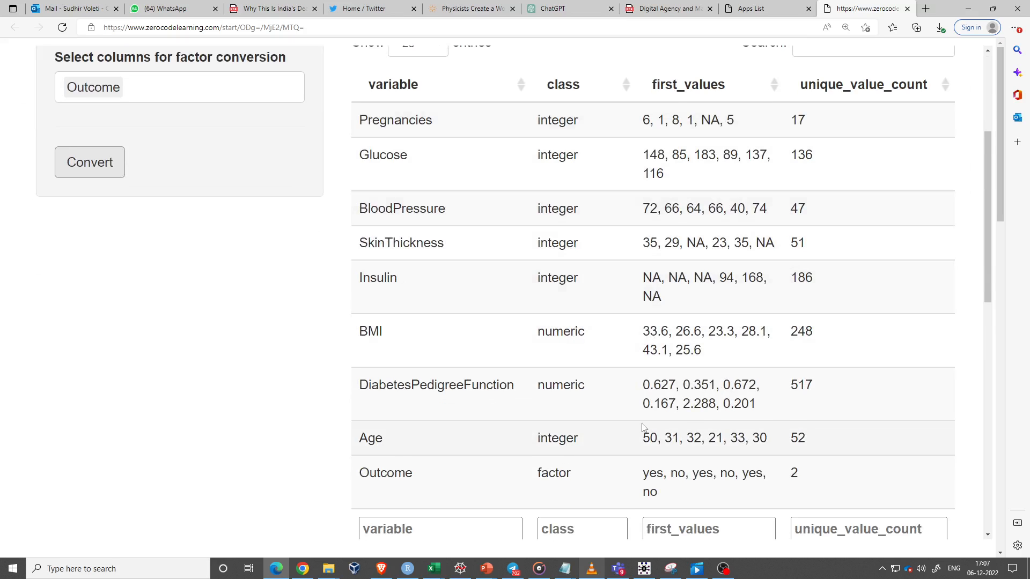
scroll(643, 428, "up", 4)
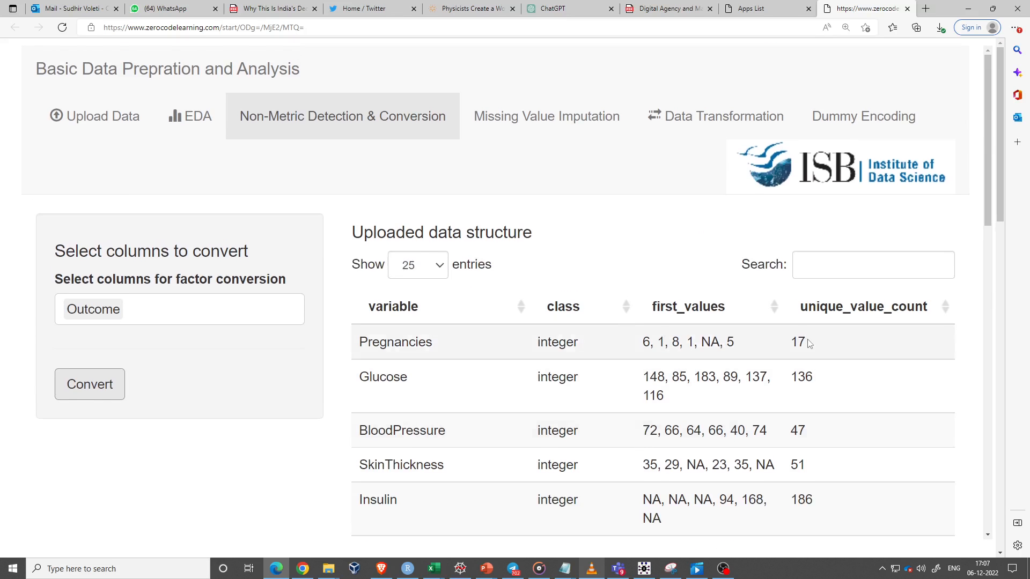
left_click_drag(808, 342, 775, 345)
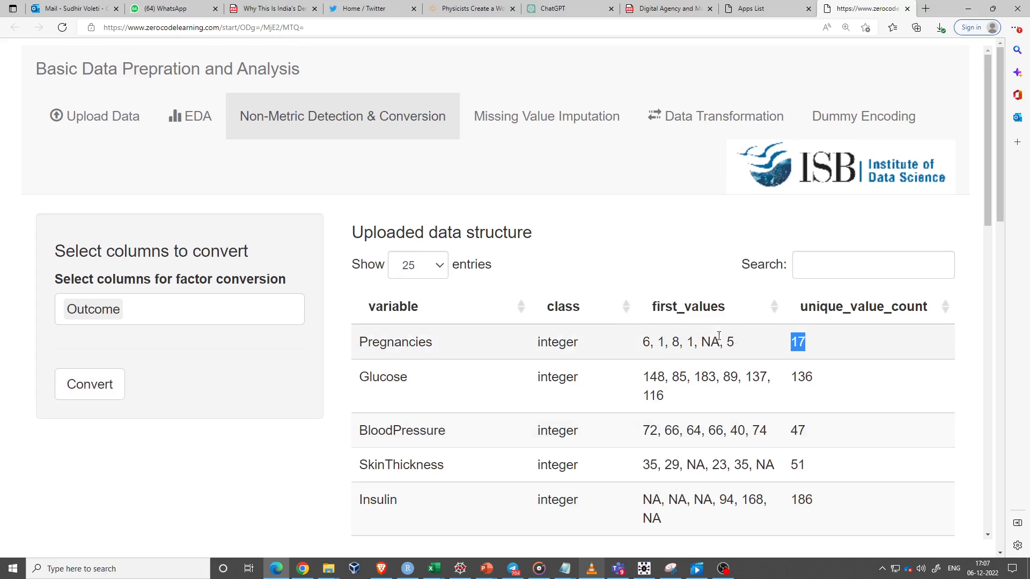
left_click_drag(642, 344, 737, 348)
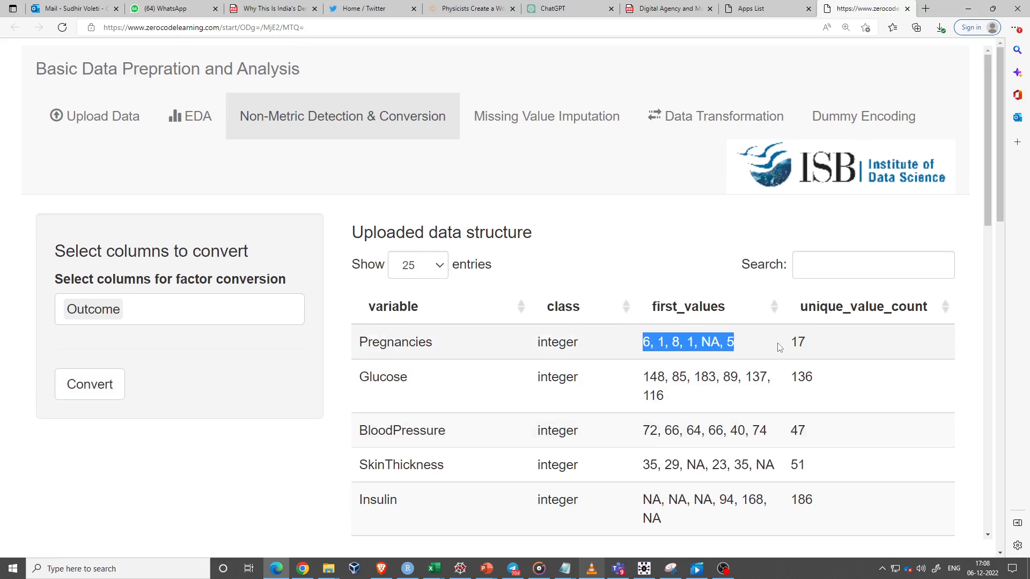
Replace Outcome with Pregnancies as the column for factor conversion, and run the conversion.
left_click(176, 304)
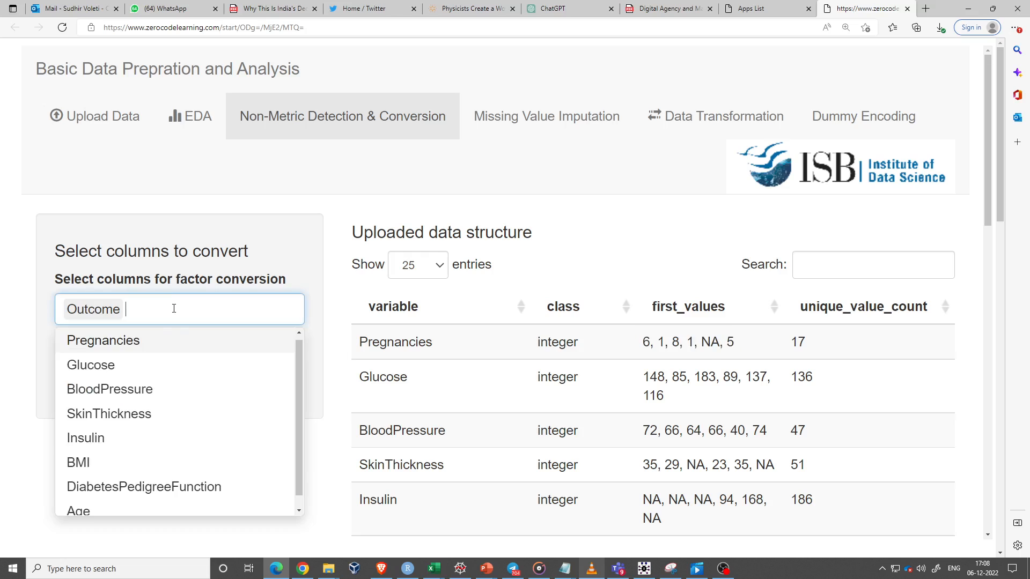
left_click(151, 344)
left_click(85, 314)
key("BackSpace")
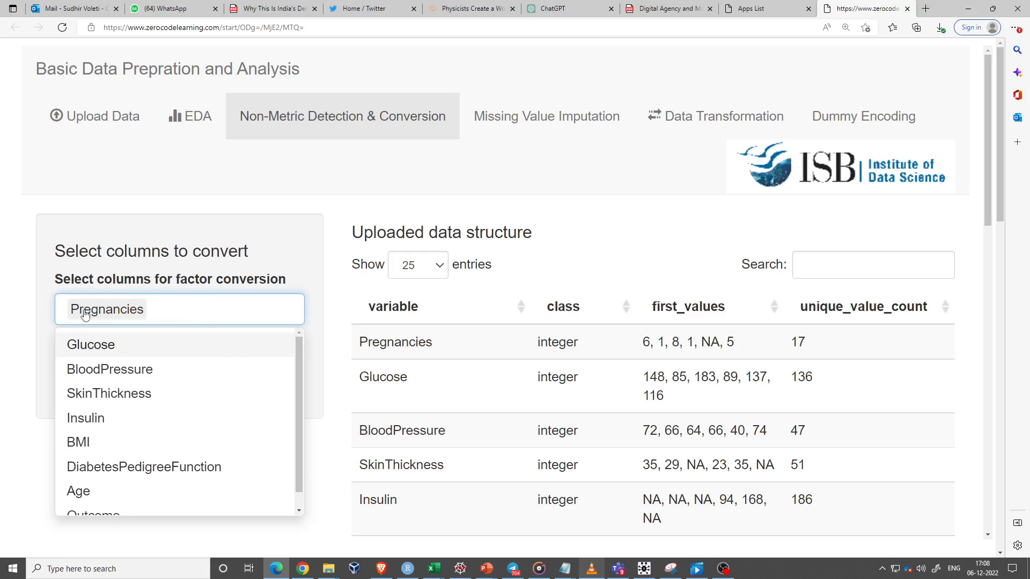
left_click(240, 234)
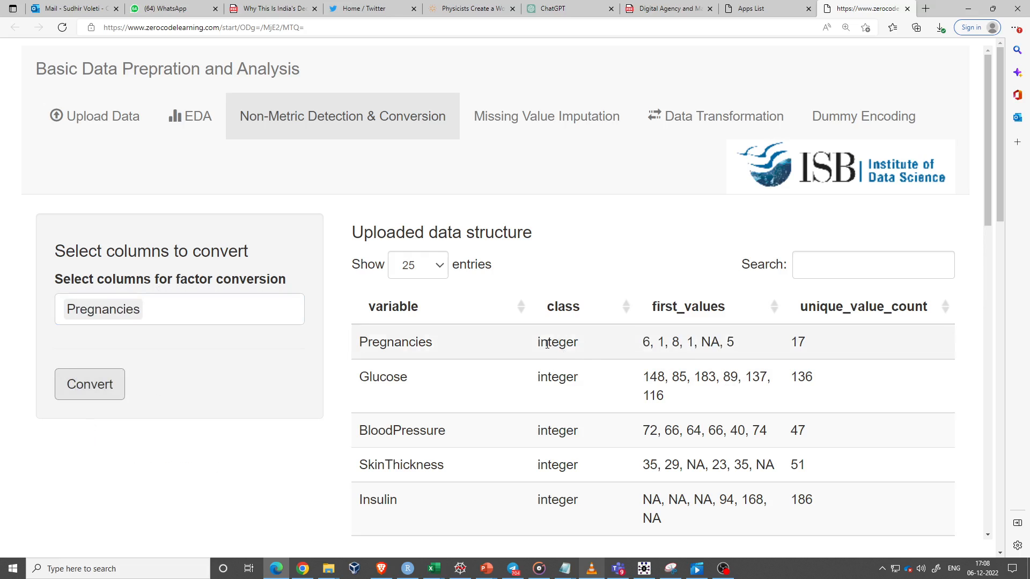
Check the class of Pregnancies in the data structure after conversion.
scroll(569, 343, "down", 10)
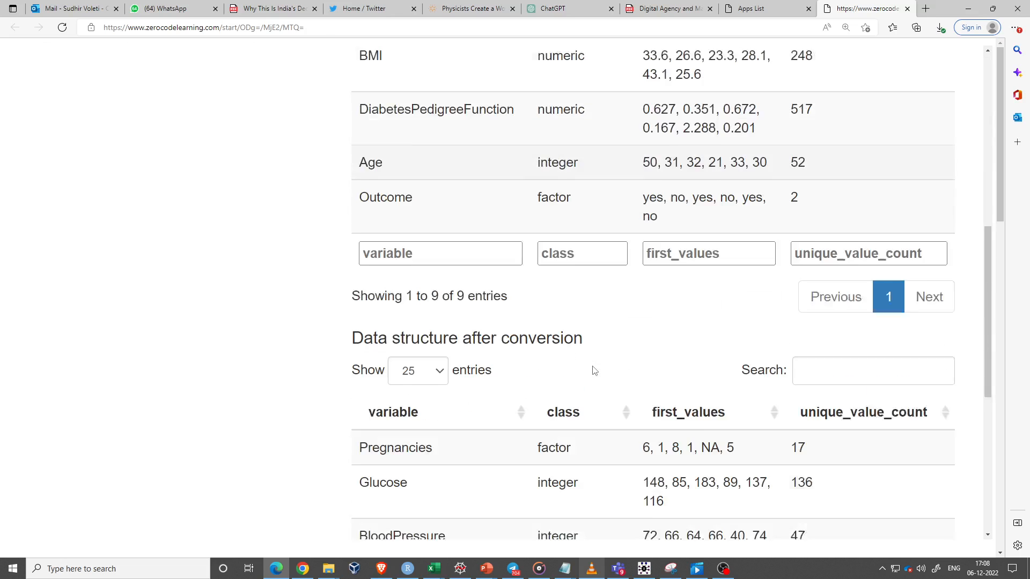
left_click_drag(538, 280, 804, 278)
scroll(193, 311, "down", 5)
scroll(193, 311, "up", 7)
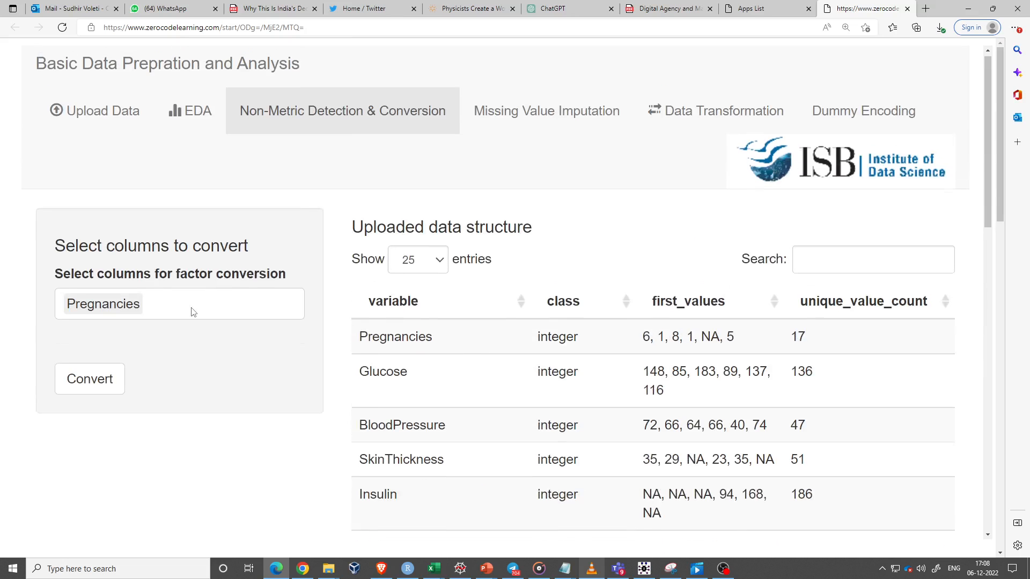
Open the missing value statistics and examine the percentage of missing values per variable.
left_click(542, 123)
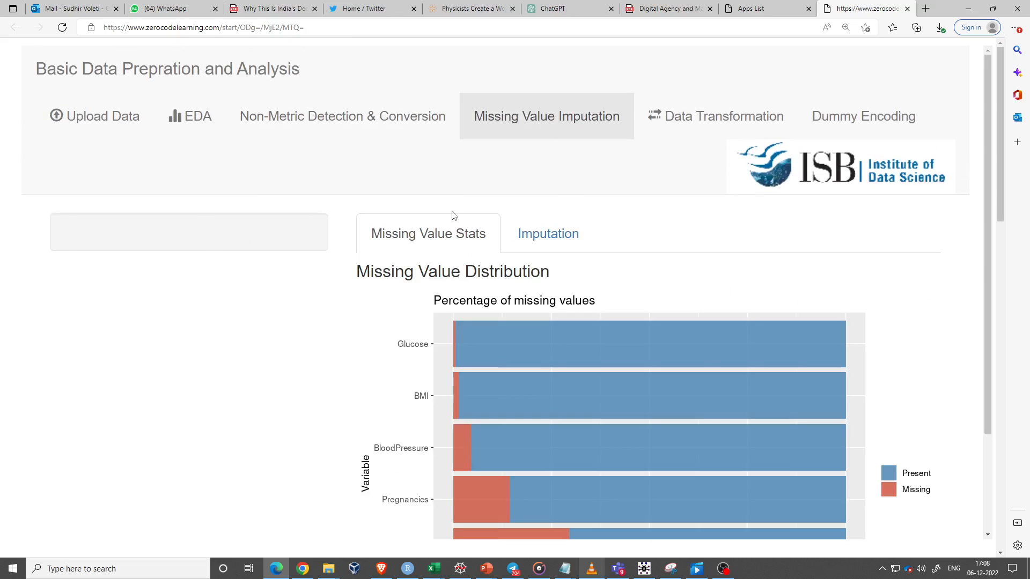
scroll(587, 247, "down", 2)
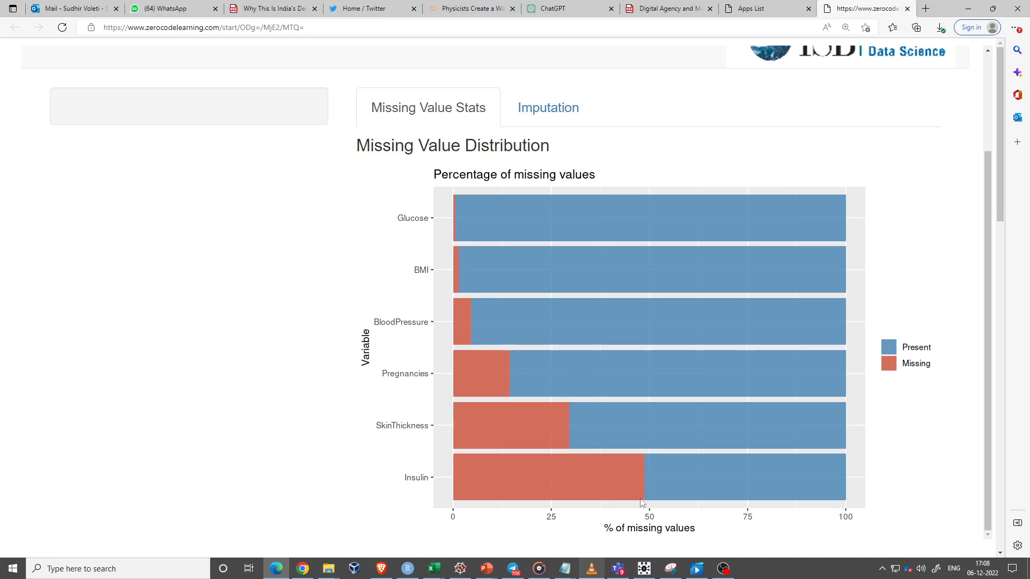
Open the imputation settings and review the selected numerical columns and the imputation method options for continuous variables.
scroll(494, 377, "down", 10)
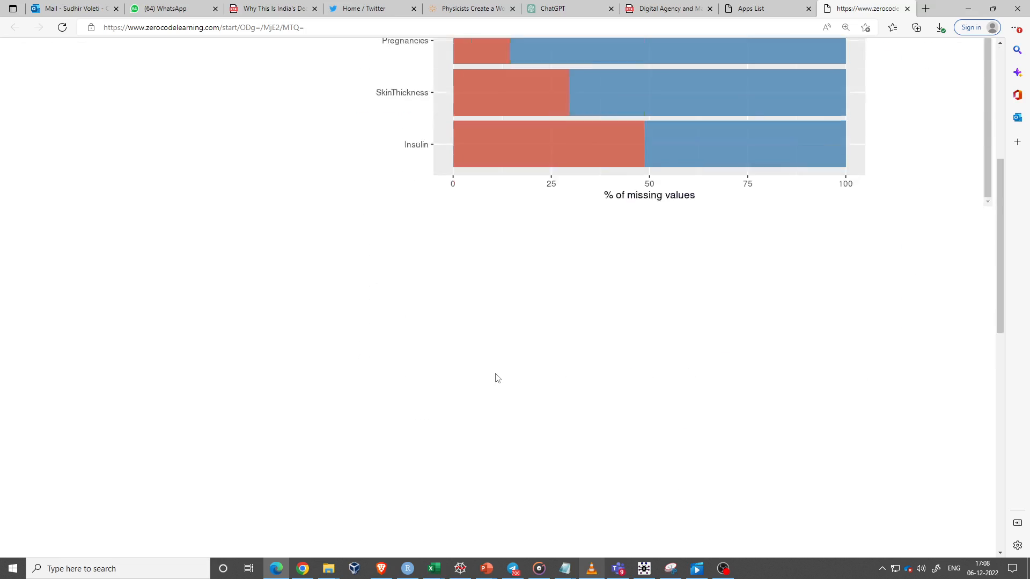
scroll(494, 377, "up", 10)
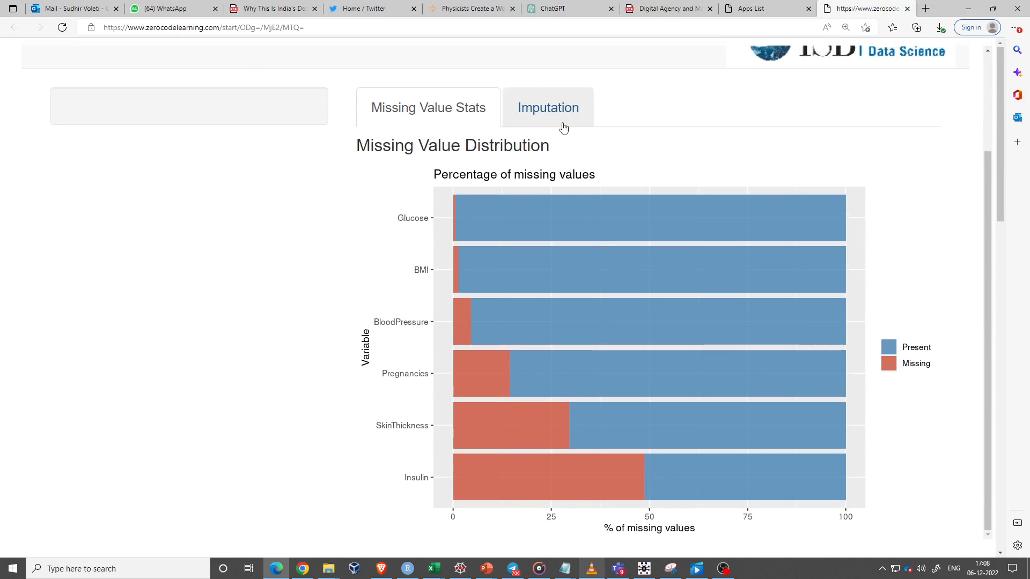
left_click(550, 108)
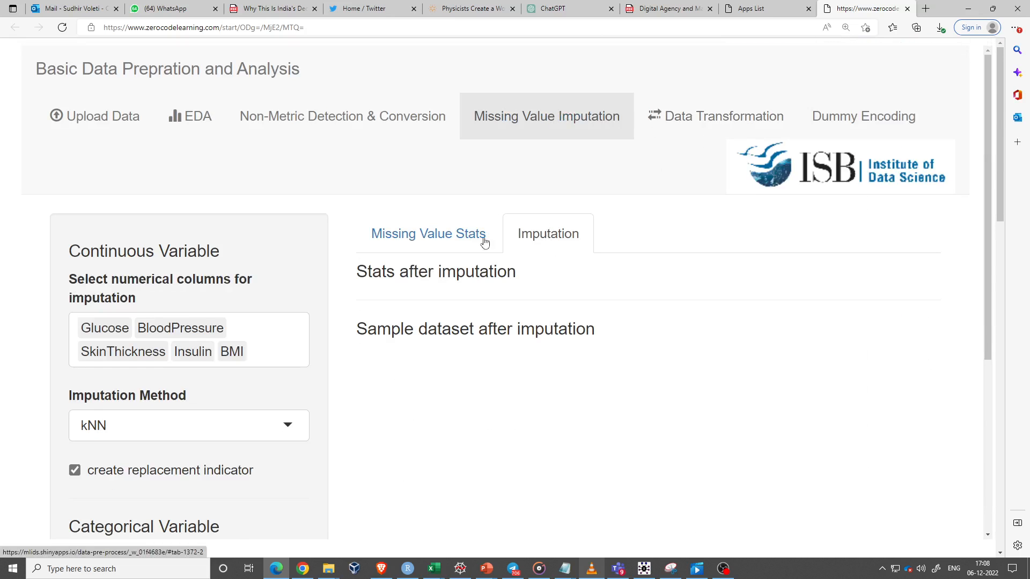
scroll(590, 249, "down", 3)
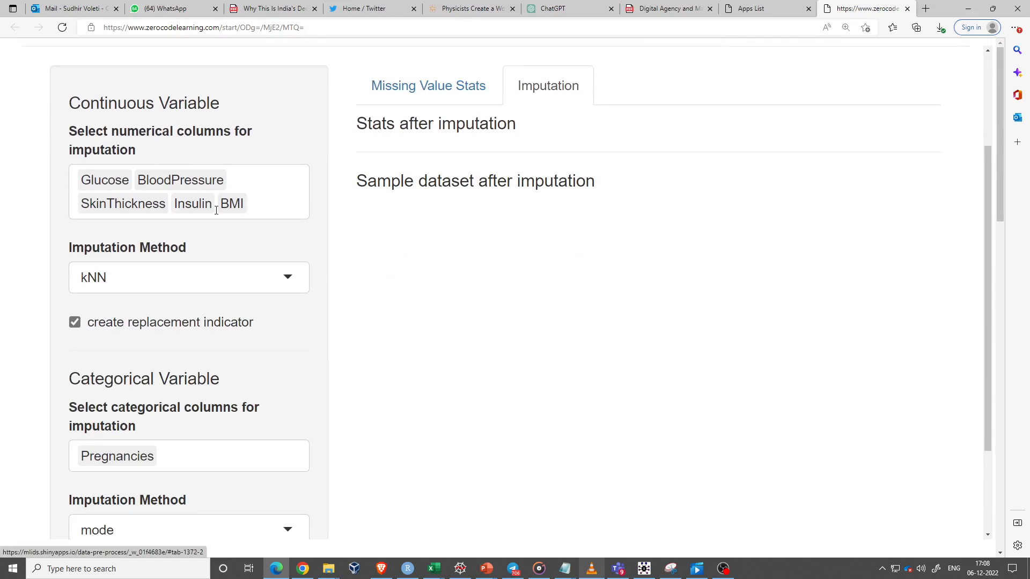
left_click(298, 277)
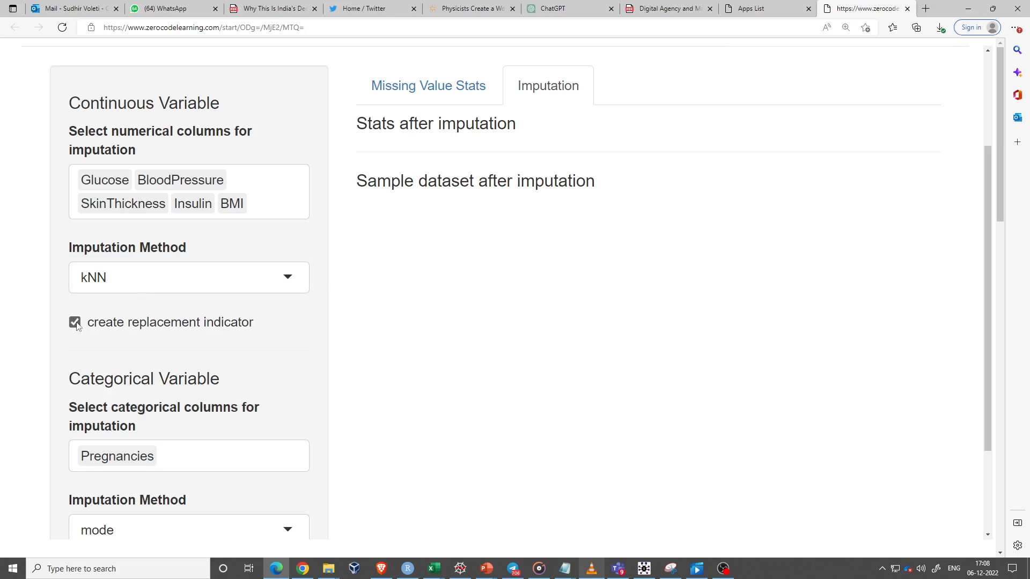
Turn off the replacement indicator and run the imputation with kNN for the continuous columns and mode for Pregnancies.
scroll(181, 349, "down", 2)
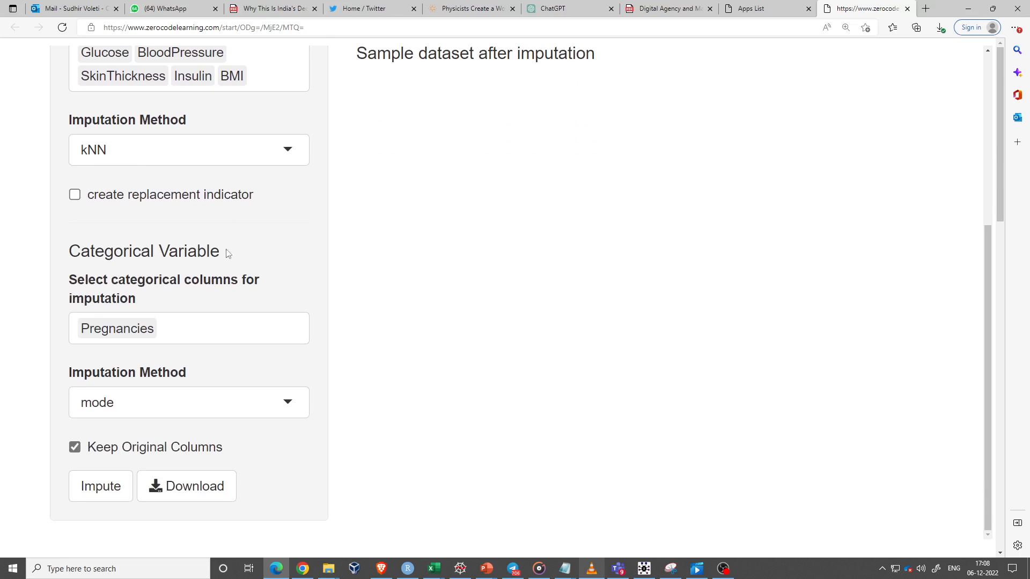
scroll(211, 269, "down", 1)
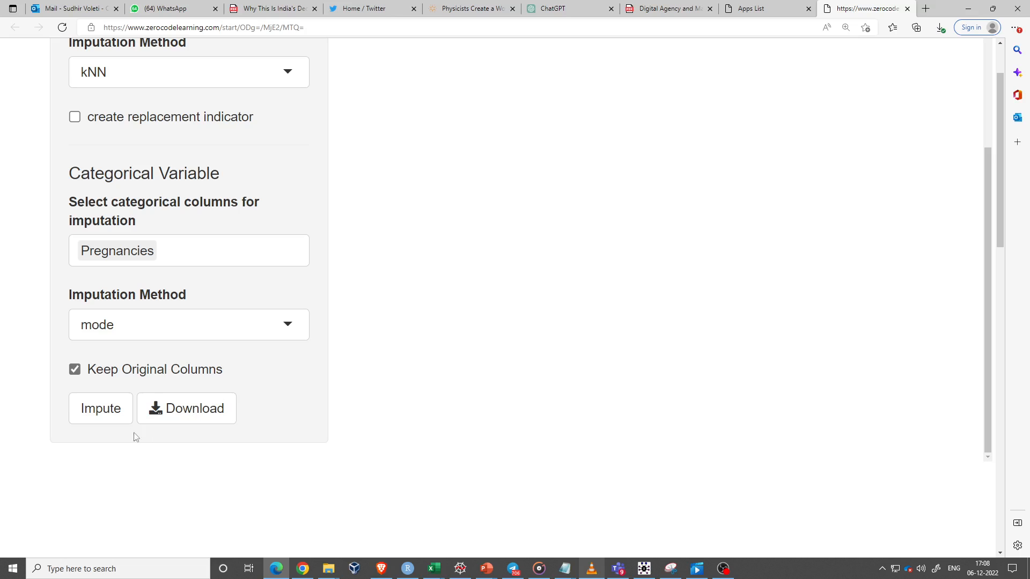
left_click(98, 412)
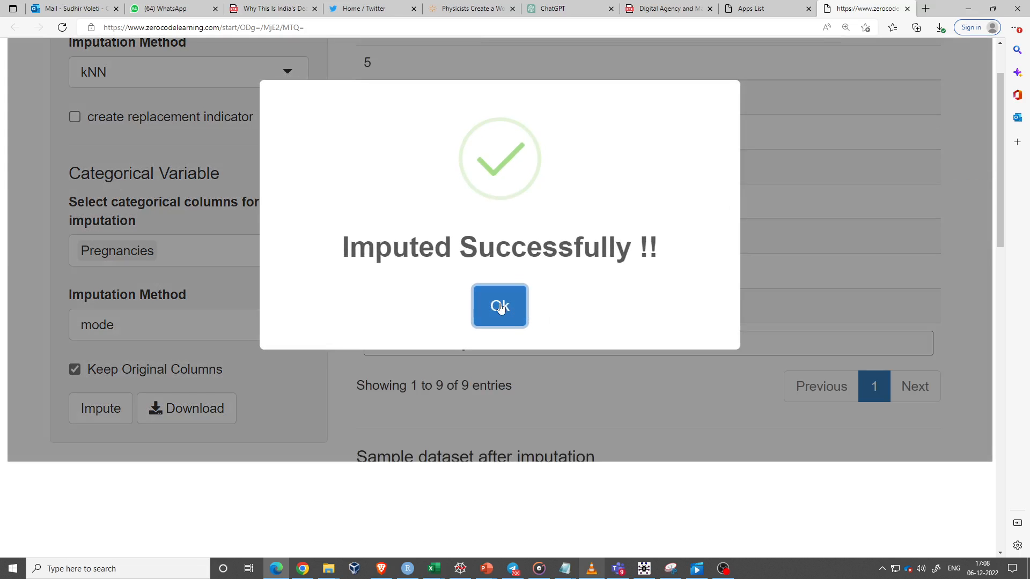
left_click(501, 307)
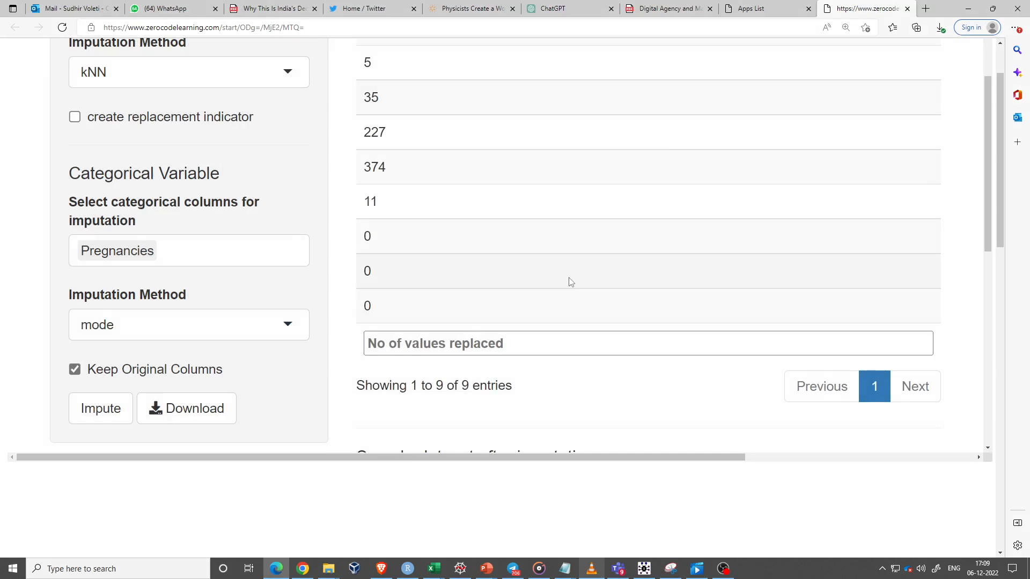
Examine the number of values replaced and all columns of the sample dataset after imputation.
scroll(568, 280, "up", 4)
scroll(570, 281, "down", 4)
scroll(570, 281, "down", 6)
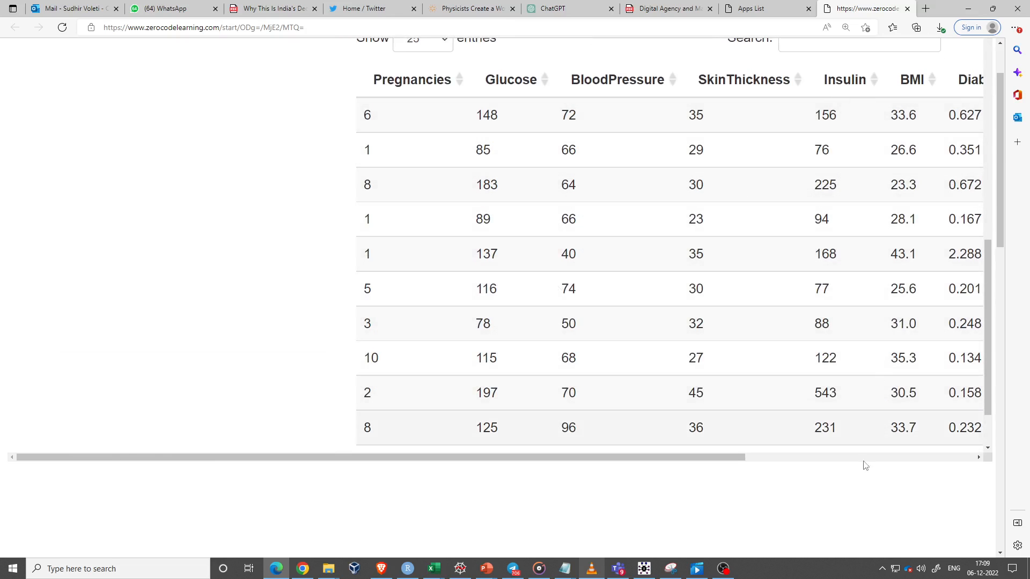
left_click_drag(708, 457, 973, 461)
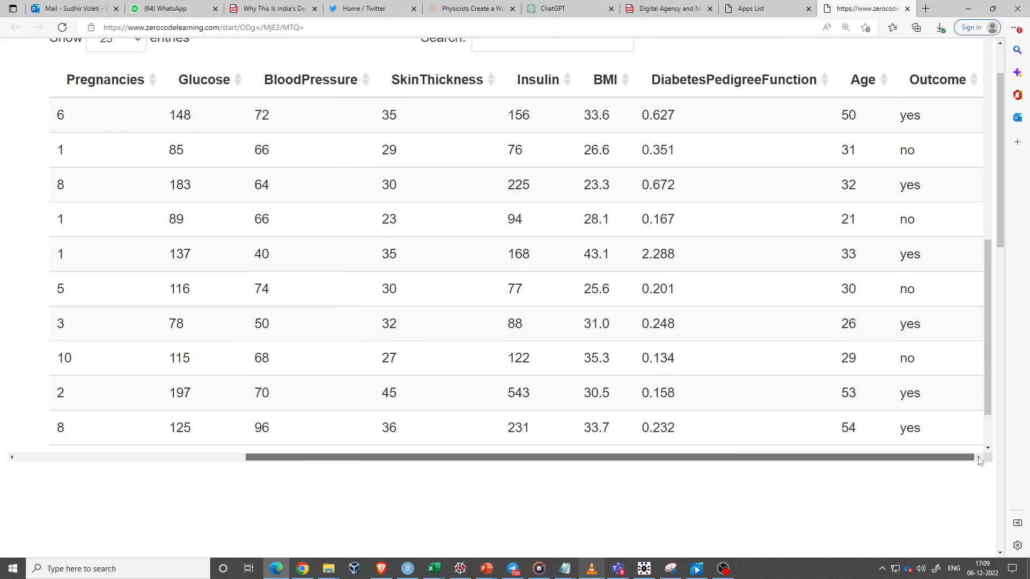
scroll(563, 303, "up", 2)
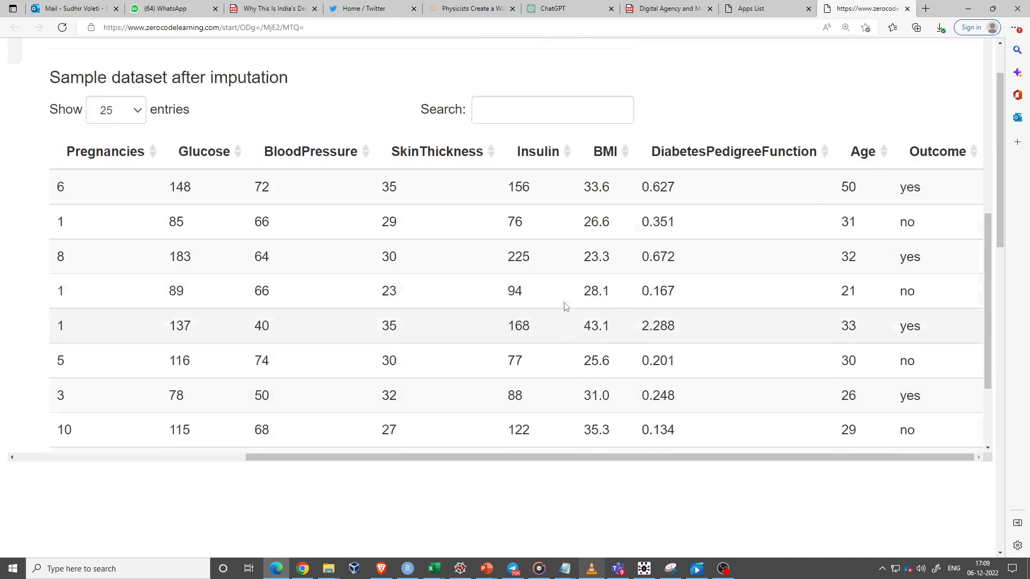
scroll(563, 303, "down", 4)
scroll(934, 145, "up", 5)
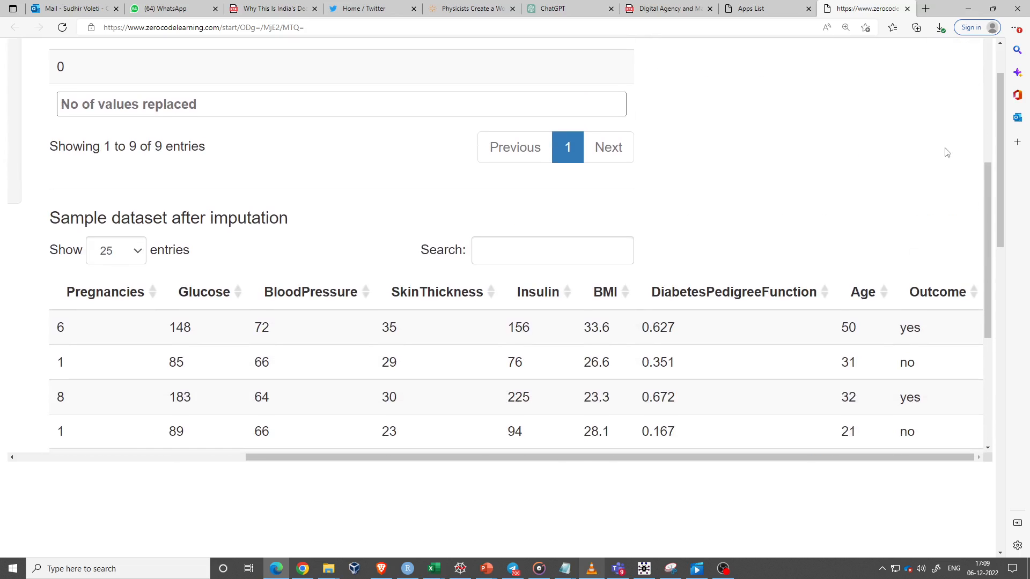
scroll(987, 182, "up", 6)
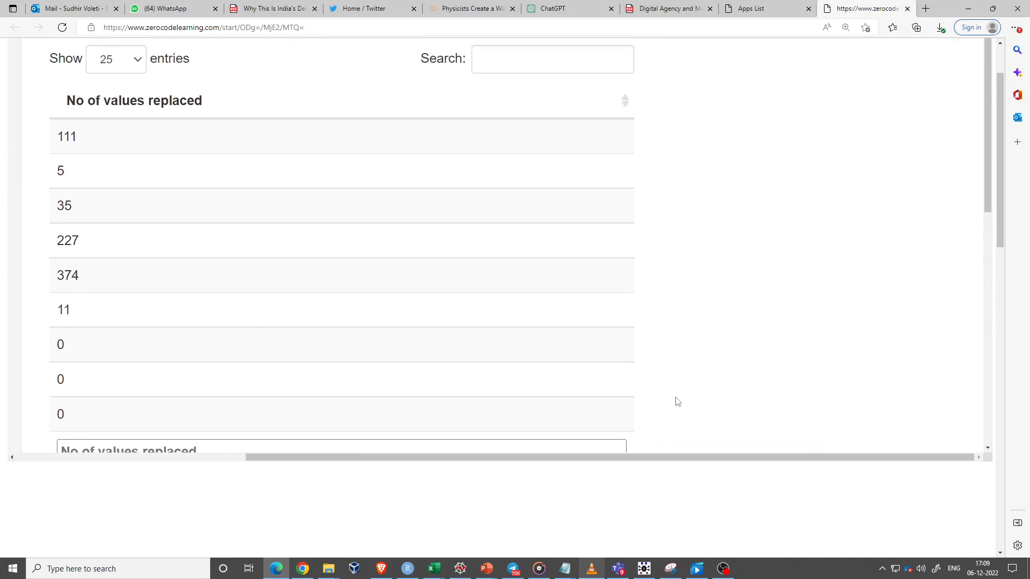
Turn the replacement indicator on and rerun the imputation with kNN for continuous columns and mode for Pregnancies.
left_click_drag(661, 460, 228, 492)
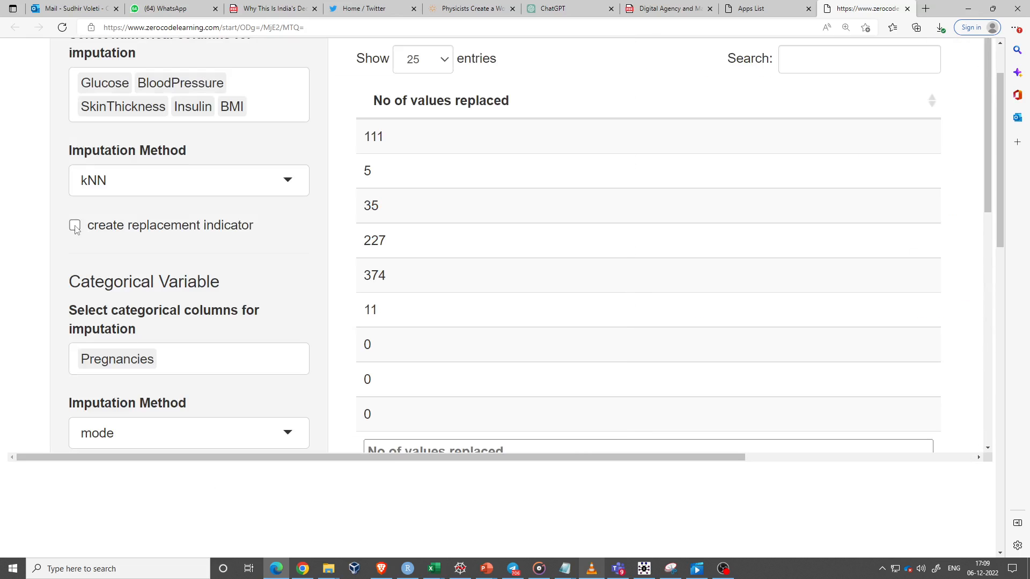
scroll(254, 242, "down", 4)
left_click(100, 299)
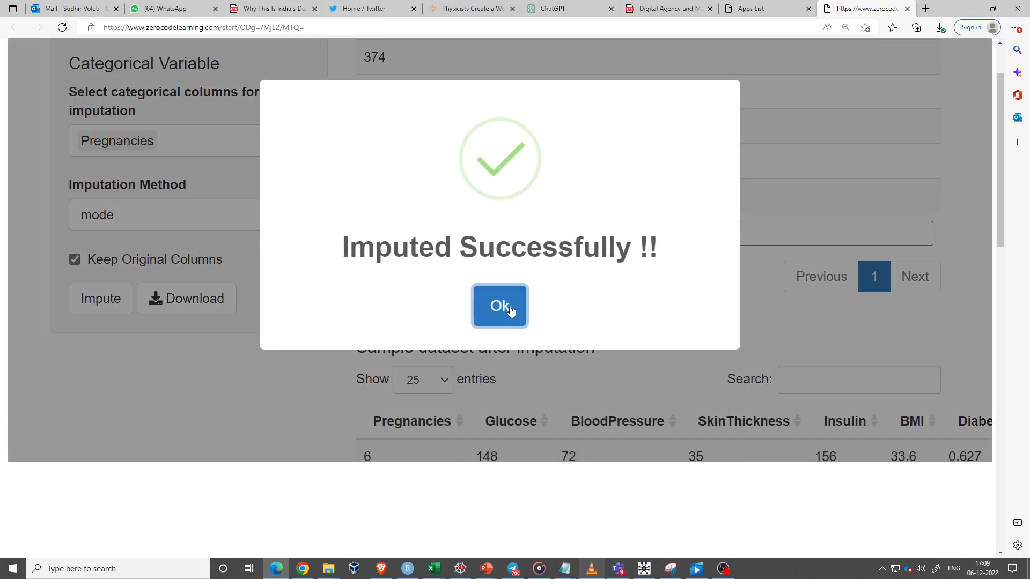
left_click(500, 305)
Examine the replacement indicator columns in the imputed sample dataset, from Pregnancies_imp through BMI_imp, focusing on Insulin_imp.
scroll(815, 177, "down", 6)
left_click_drag(344, 456, 570, 455)
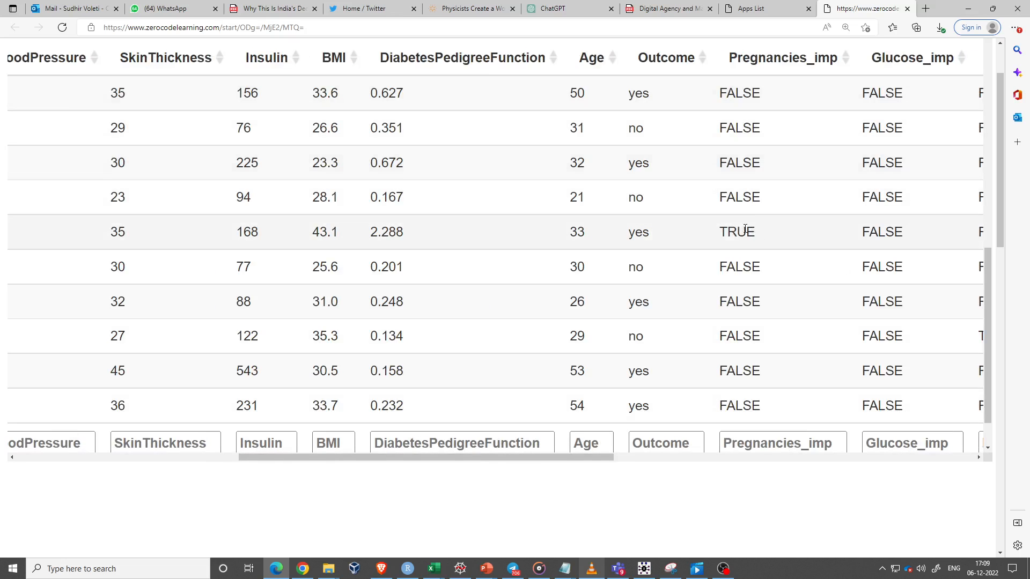
left_click_drag(590, 457, 776, 458)
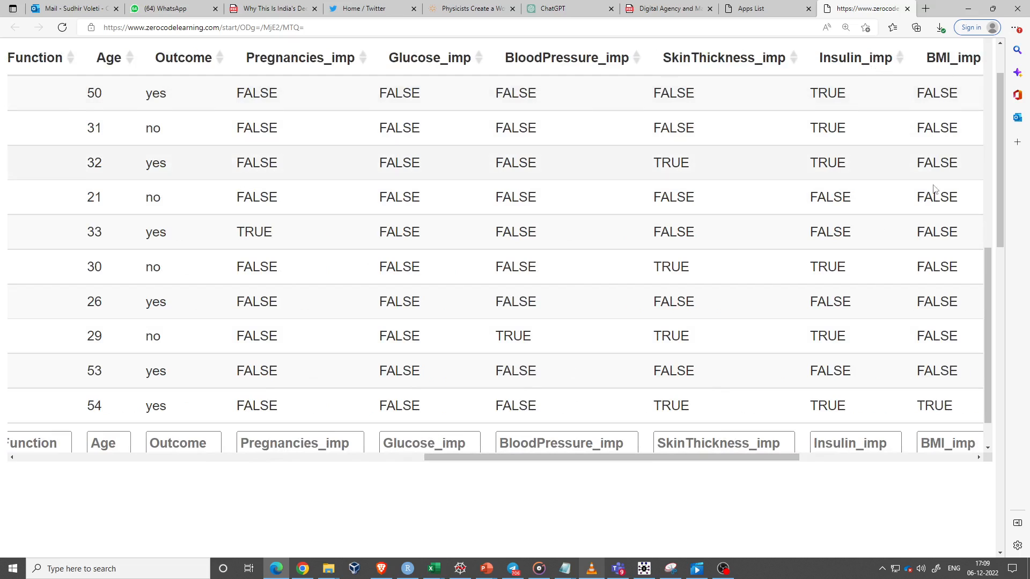
left_click_drag(815, 265, 846, 265)
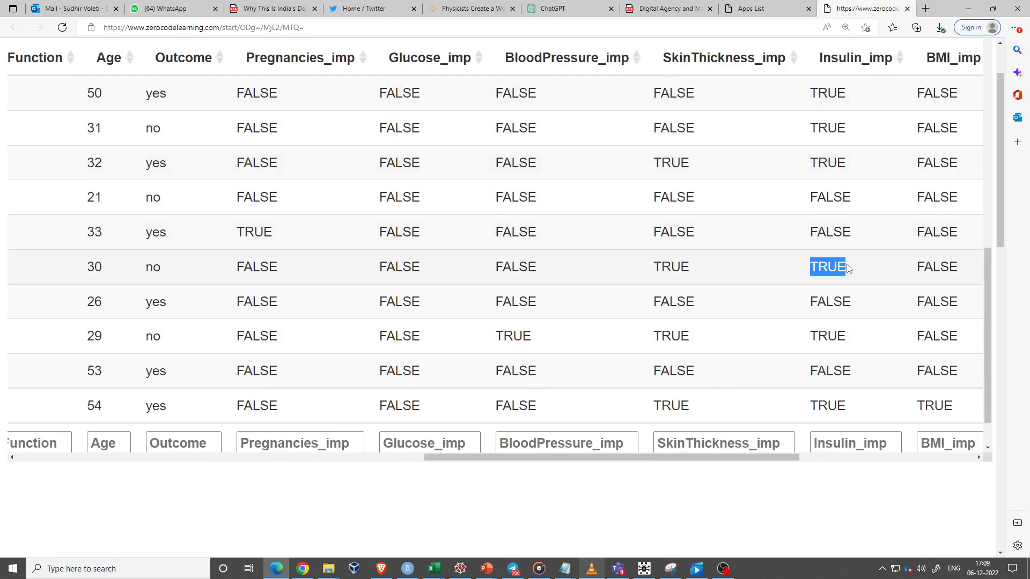
left_click_drag(809, 92, 848, 94)
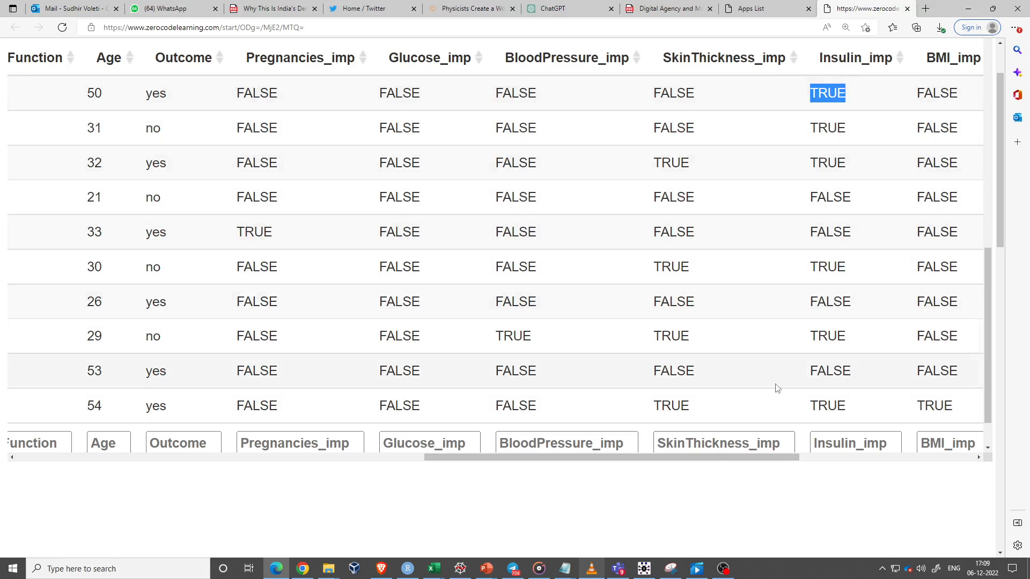
left_click_drag(762, 462, 865, 458)
double_click(427, 93)
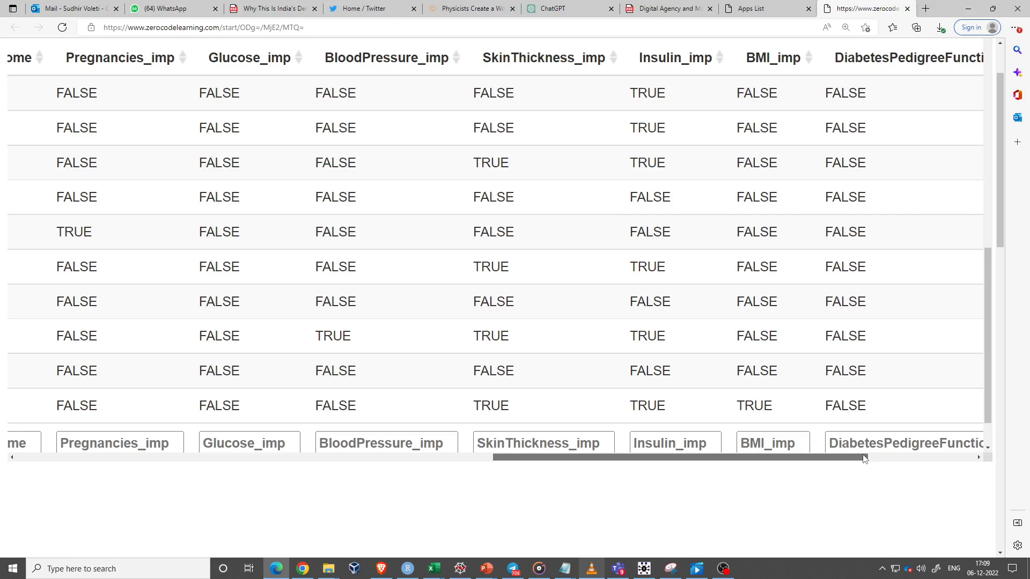
Return to the imputation settings and check the method options for the categorical variable, keeping mode for Pregnancies.
left_click_drag(638, 458, 200, 458)
scroll(767, 228, "up", 10)
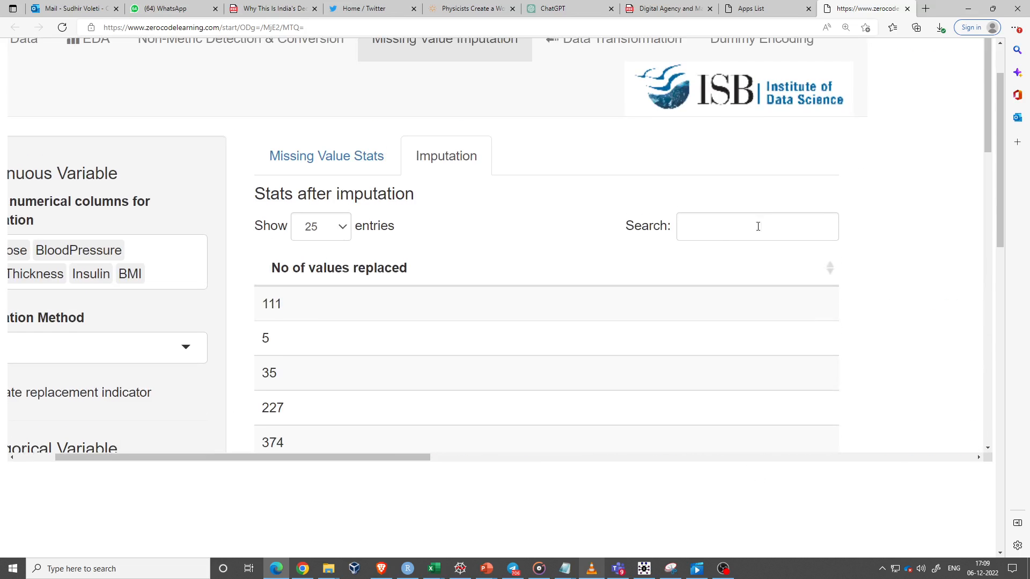
scroll(763, 225, "up", 2)
left_click_drag(334, 535, 293, 535)
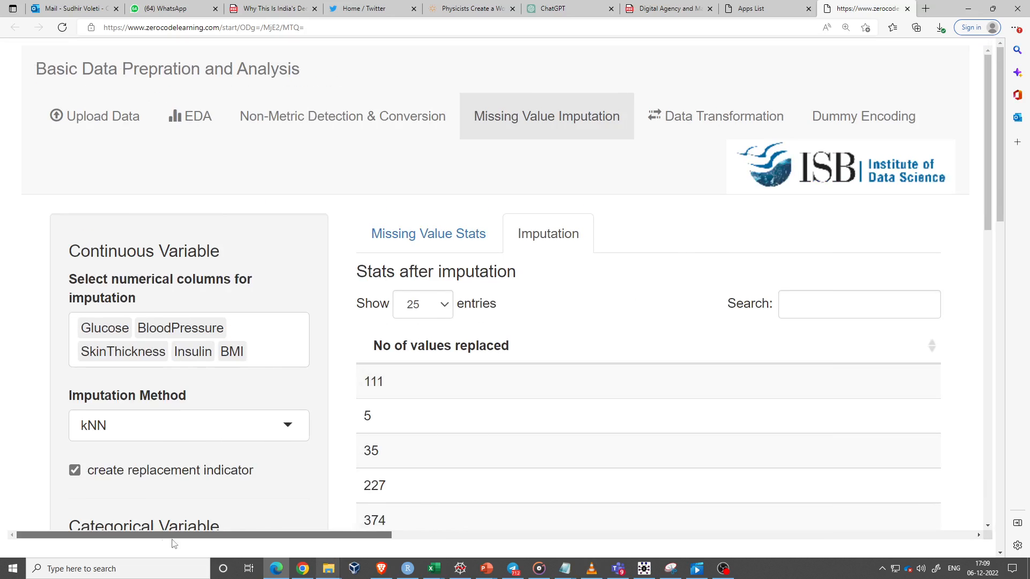
scroll(237, 335, "down", 7)
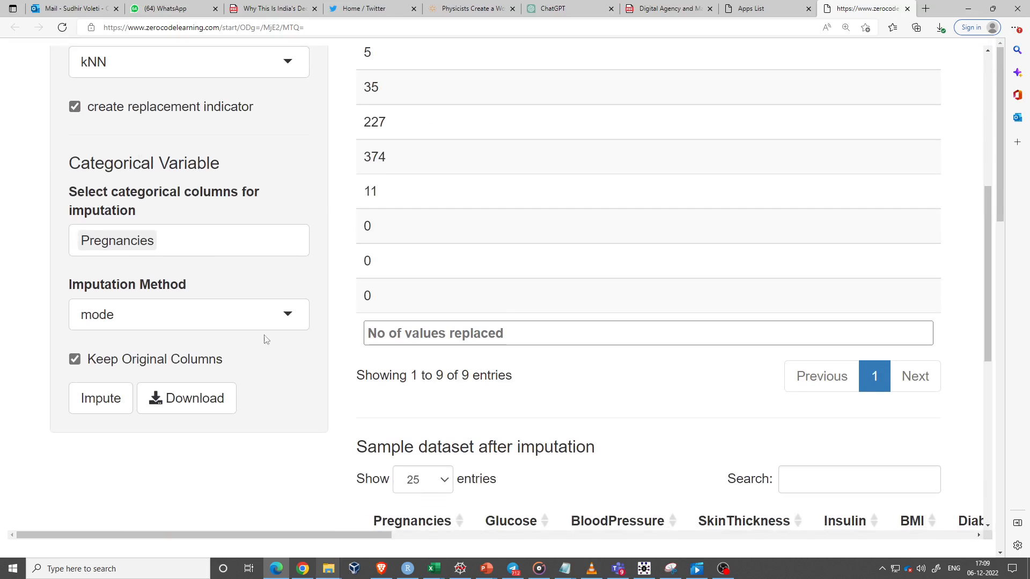
left_click(279, 317)
left_click(145, 357)
Switch to the PowerPoint slide show on the data pre-processing app.
scroll(381, 338, "up", 7)
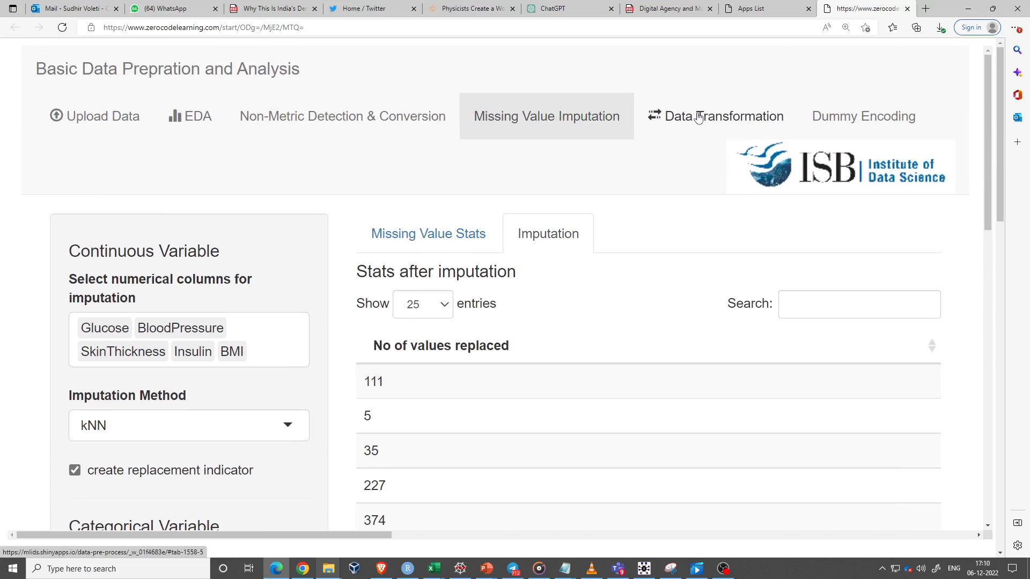
key("alt+Tab")
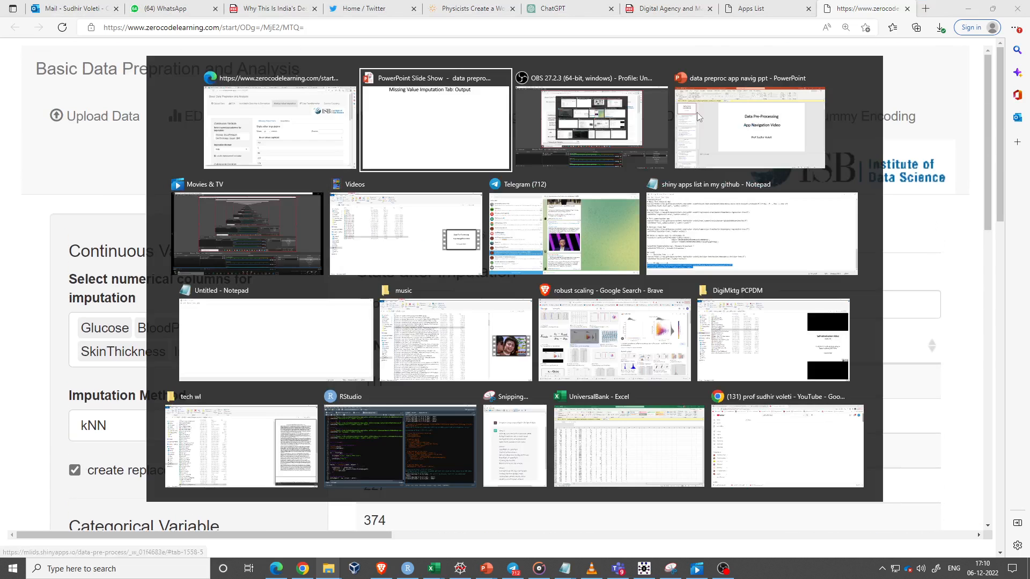